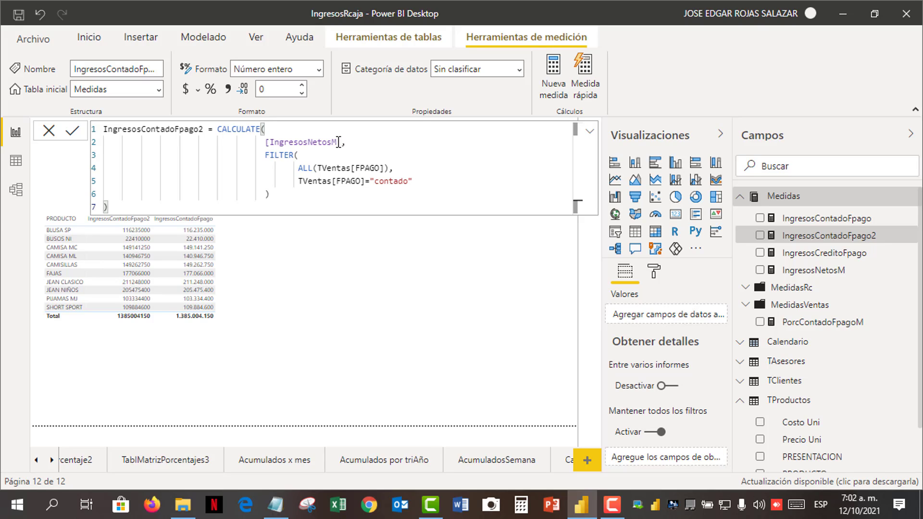
{"action": "left_click", "coordinate": [417, 180]}
{"action": "left_click", "coordinate": [312, 142]}
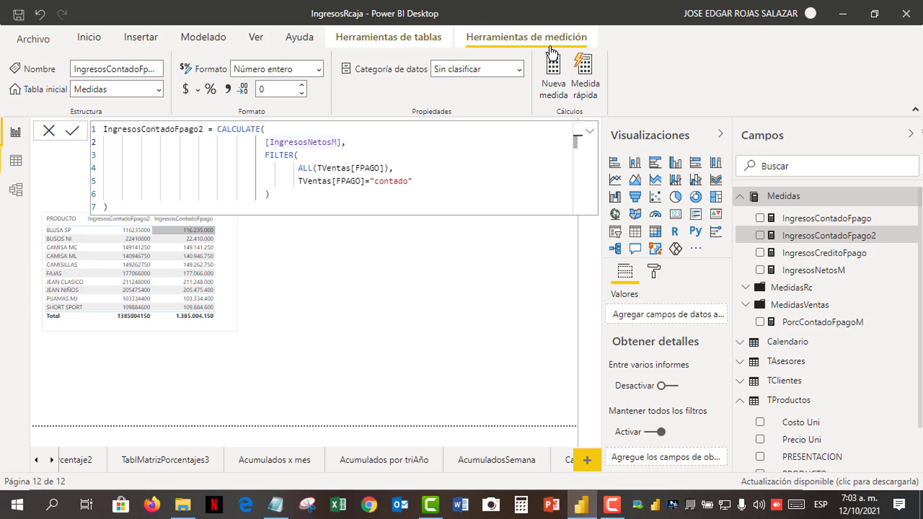
Create a new measure in the Medidas table named IngresosContadoFpago3 and begin its formula with the CALCULATE function
{"action": "left_click", "coordinate": [791, 198]}
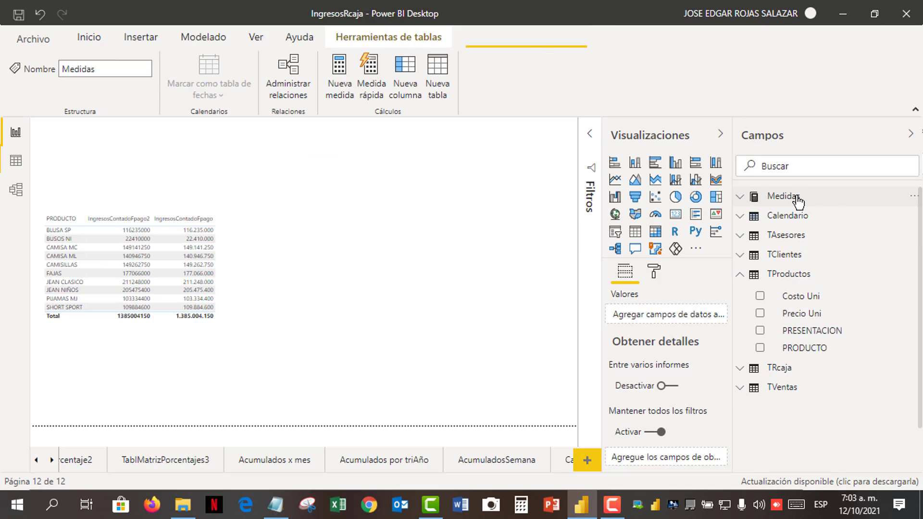
{"action": "right_click", "coordinate": [797, 197]}
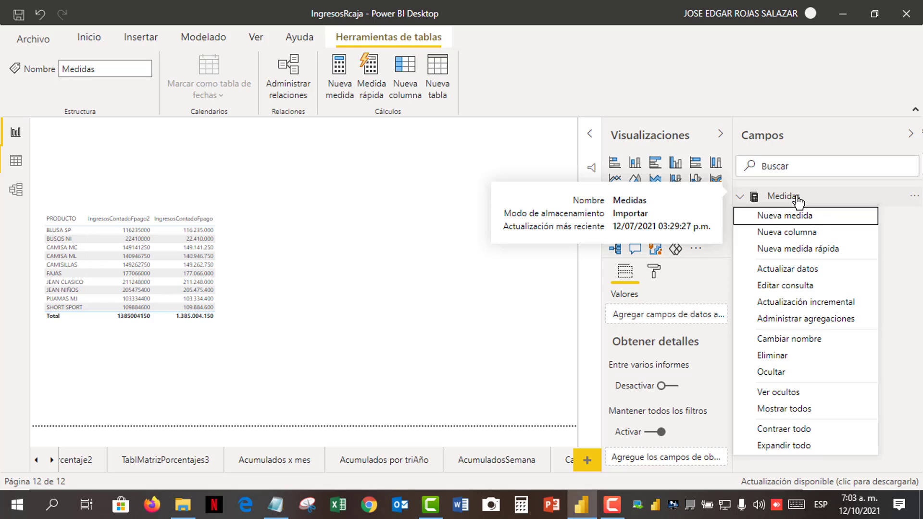
{"action": "left_click", "coordinate": [792, 218]}
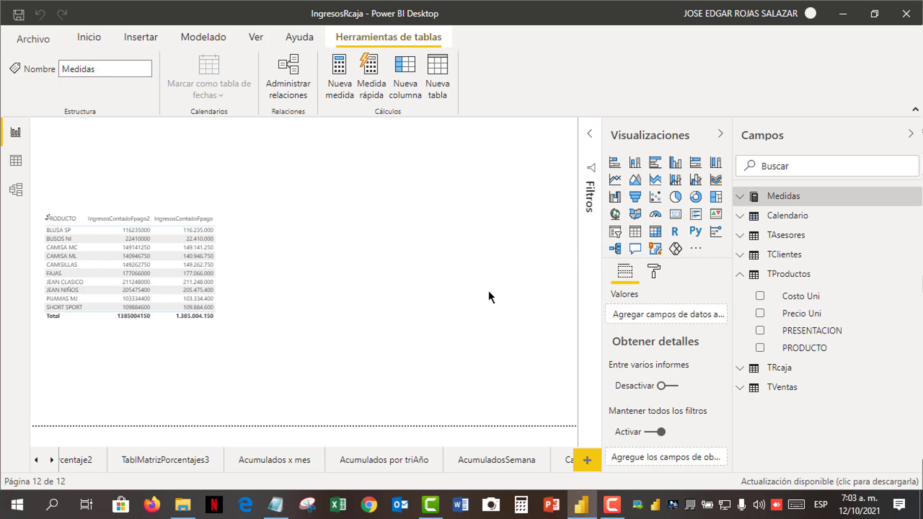
{"action": "key", "text": "BackSpace"}
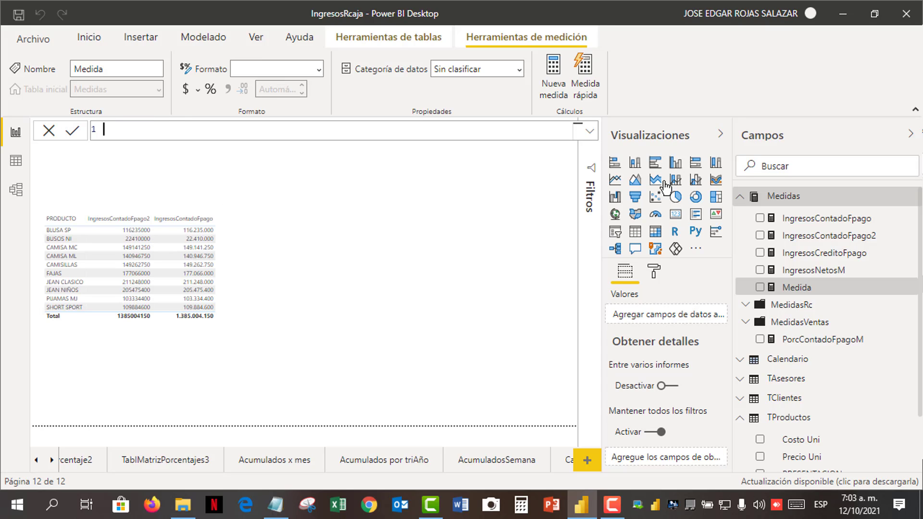
{"action": "type", "text": "IngresosContadoFpago"}
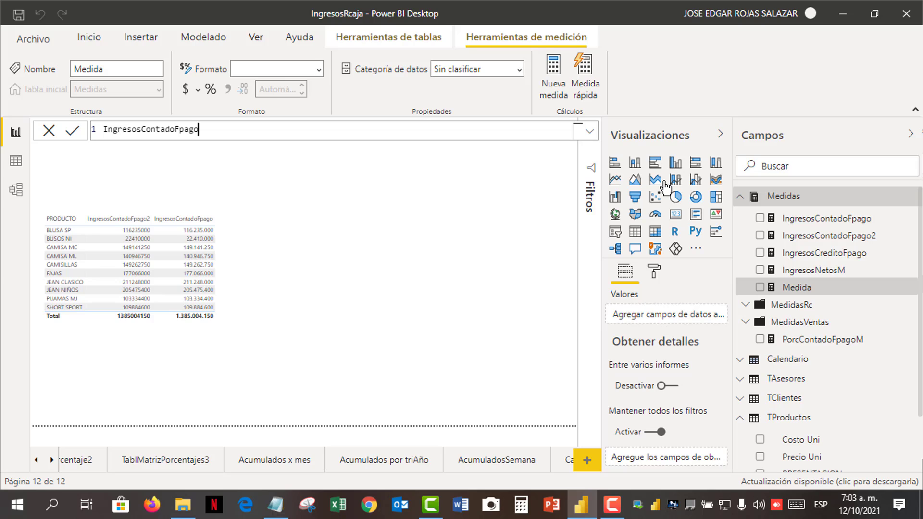
{"action": "type", "text": "3=calc"}
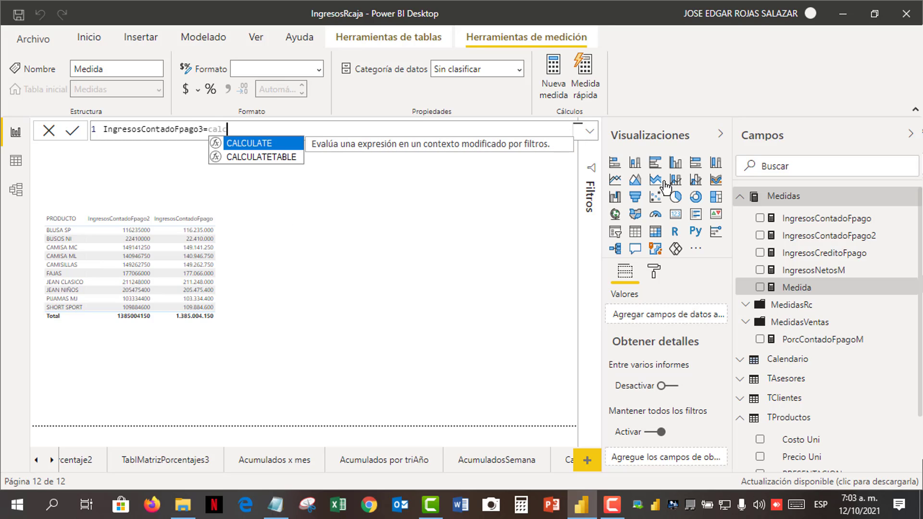
{"action": "left_click", "coordinate": [448, 9]}
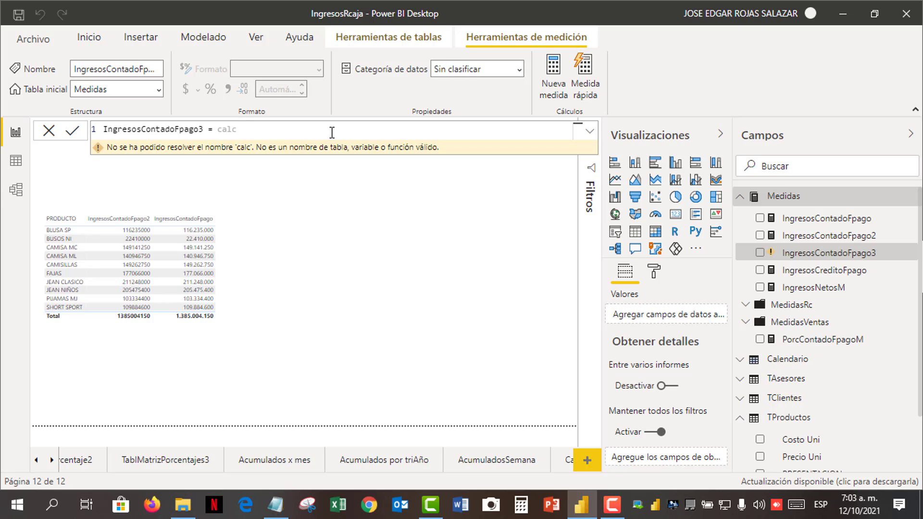
{"action": "type", "text": "u"}
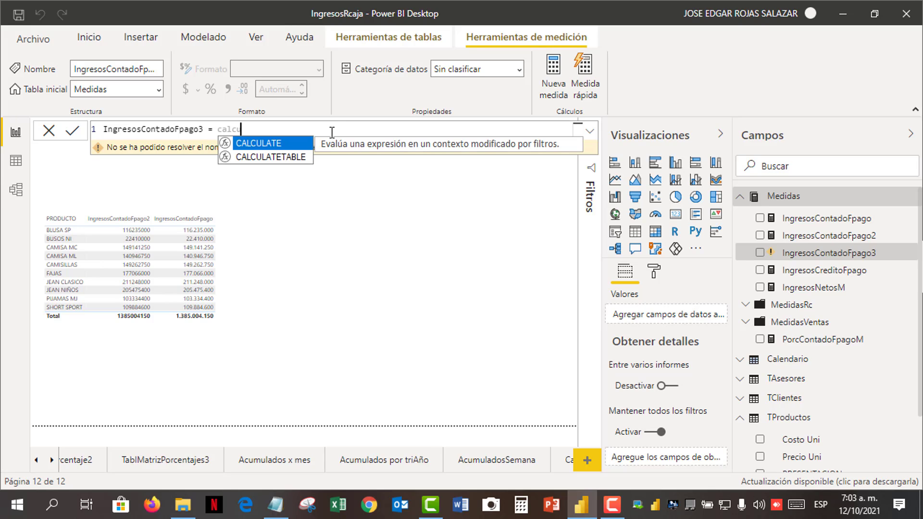
{"action": "left_click", "coordinate": [285, 143]}
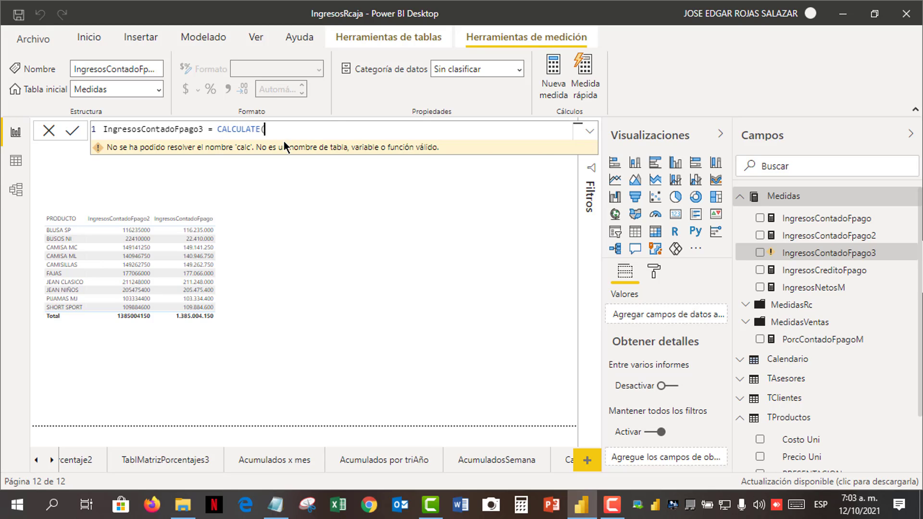
Enter the measure [IngresosNetosM] on a new line as the expression argument of CALCULATE, followed by a comma
{"action": "key", "text": "shift+Return"}
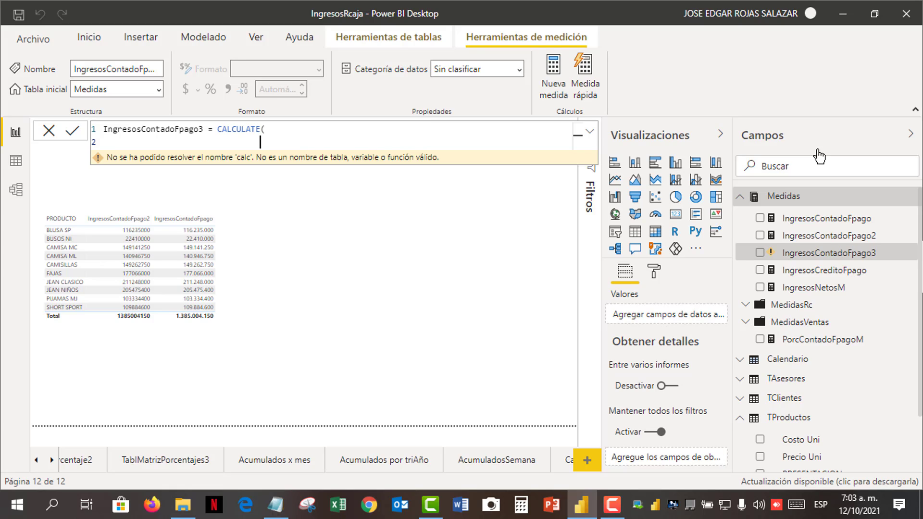
{"action": "type", "text": "ing"}
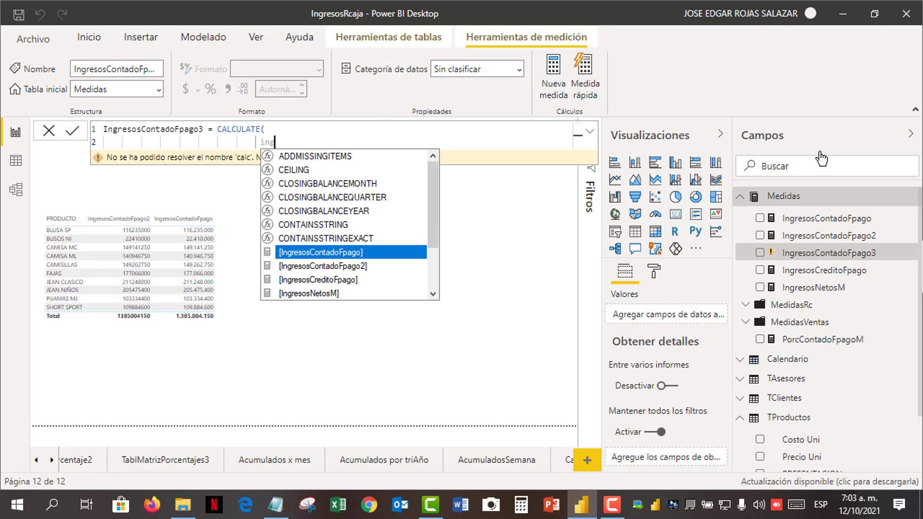
{"action": "left_click", "coordinate": [331, 293]}
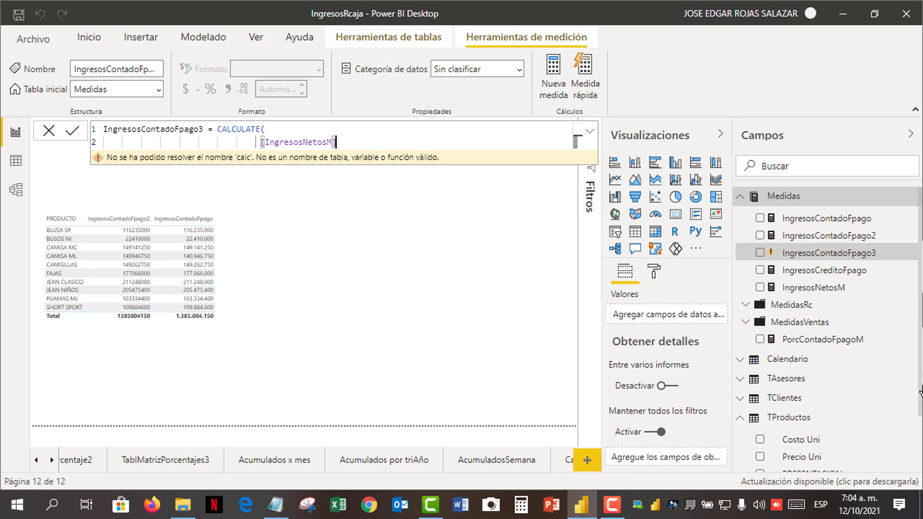
{"action": "type", "text": ","}
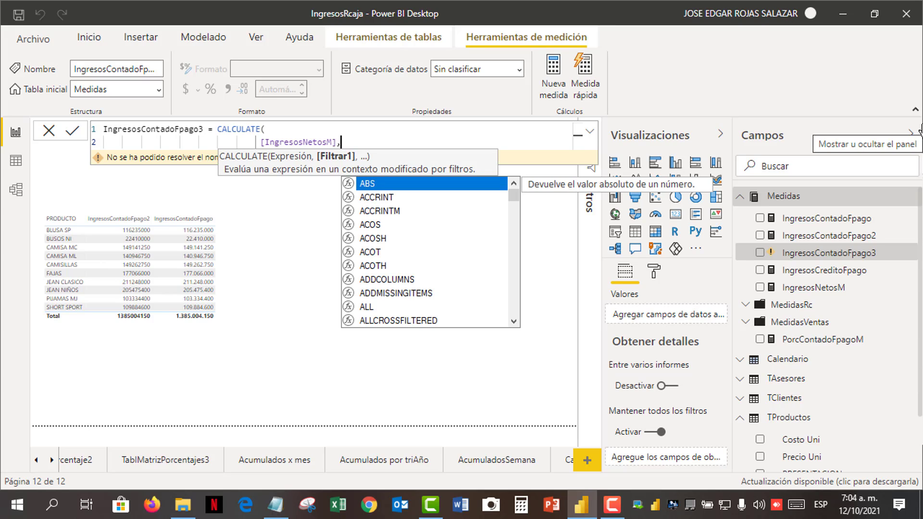
Begin a FILTER function on a new line as the filter argument of CALCULATE
{"action": "key", "text": "shift+Return"}
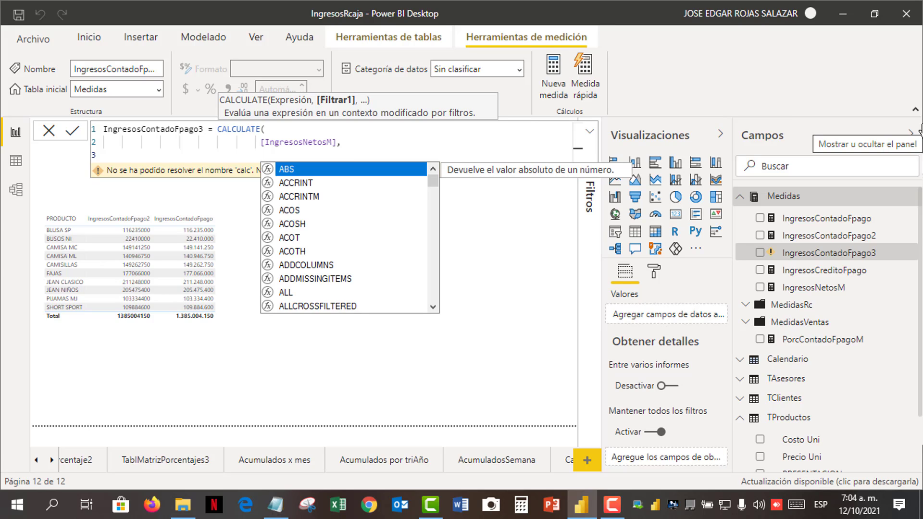
{"action": "type", "text": "fi"}
{"action": "key", "text": "Escape"}
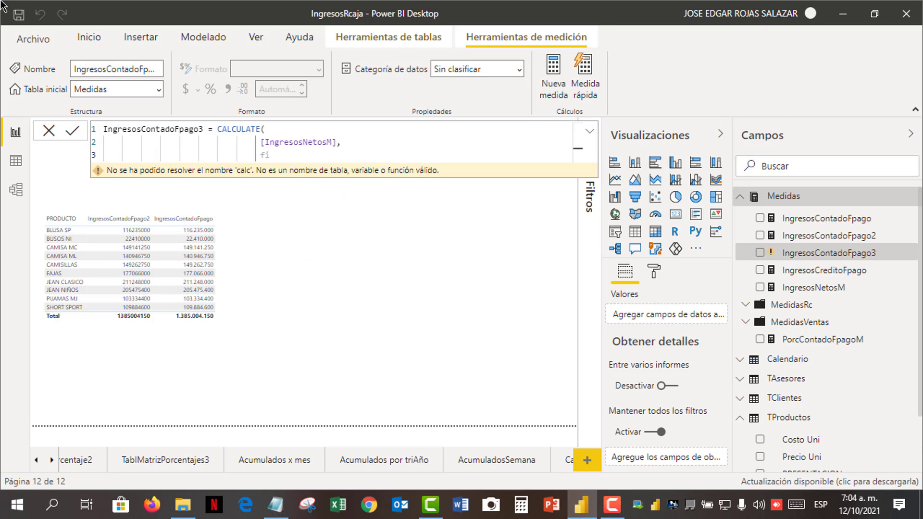
{"action": "type", "text": "l"}
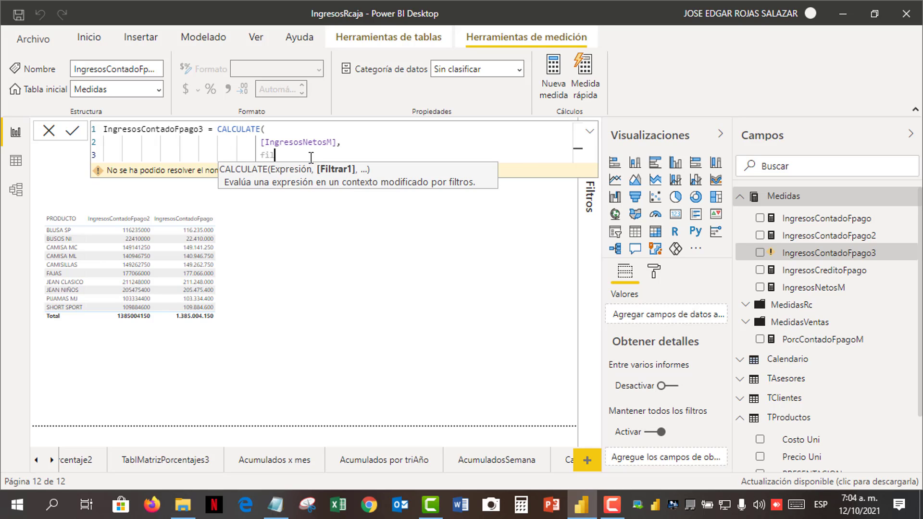
{"action": "left_click", "coordinate": [292, 224]}
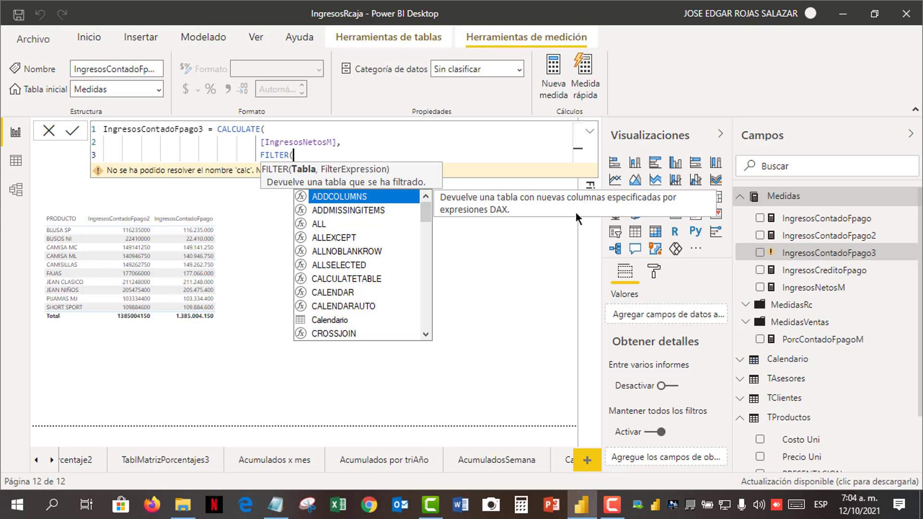
{"action": "type", "text": "tve"}
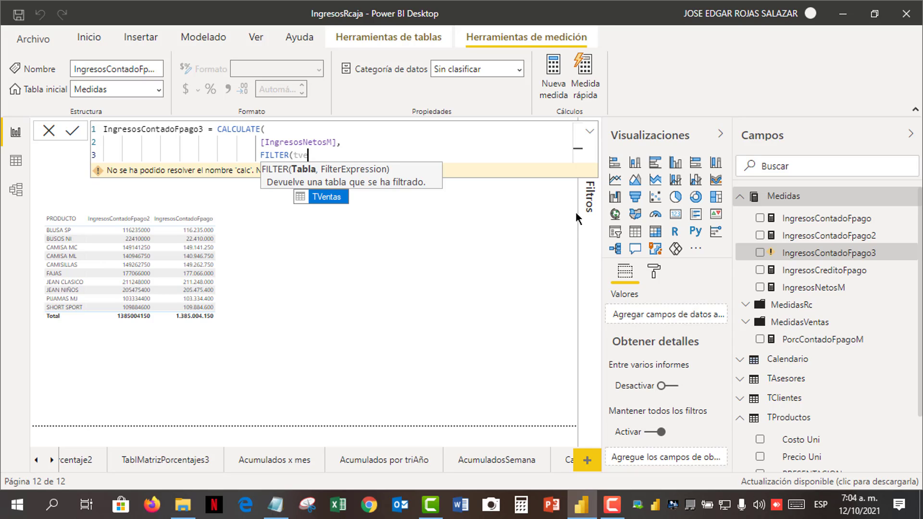
{"action": "key", "text": "BackSpace"}
{"action": "key", "text": "BackSpace"}
{"action": "key", "text": "BackSpace"}
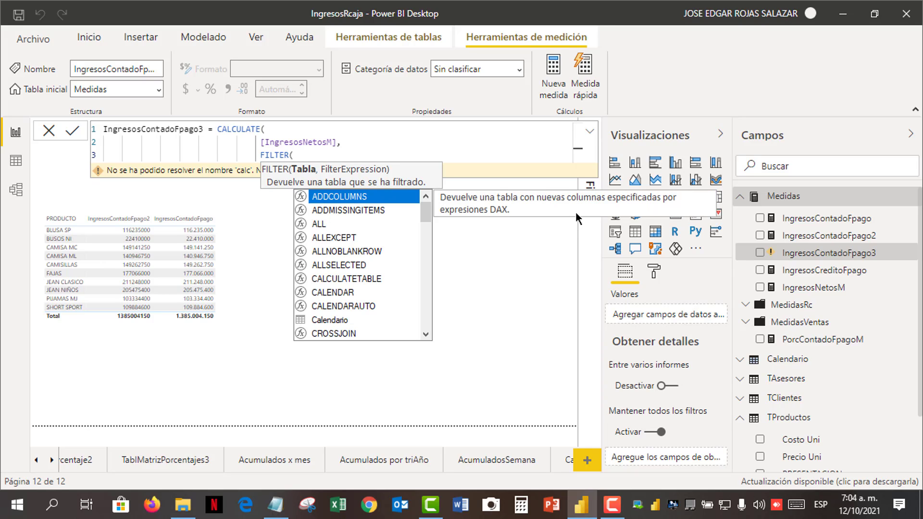
Enter ALL(TVentas[FPAGO]) on a new line as the table argument of FILTER, followed by a comma
{"action": "key", "text": "shift+Return"}
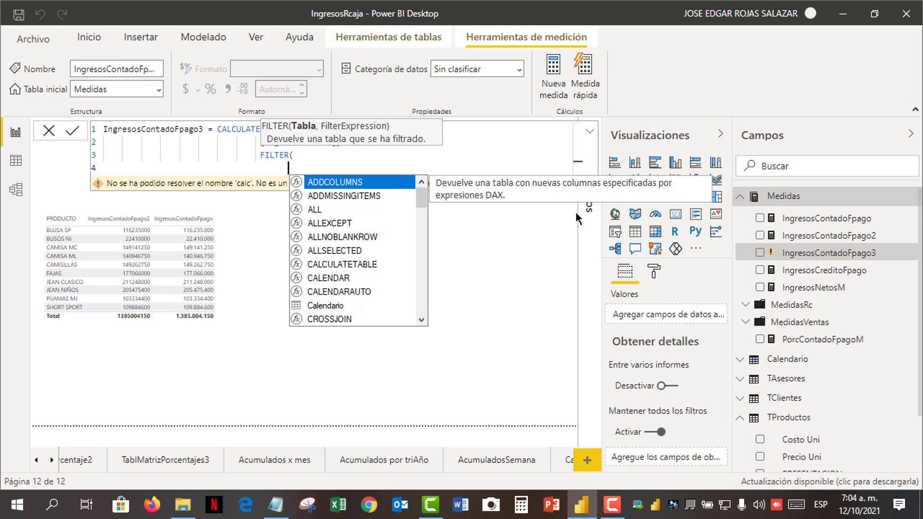
{"action": "type", "text": "all"}
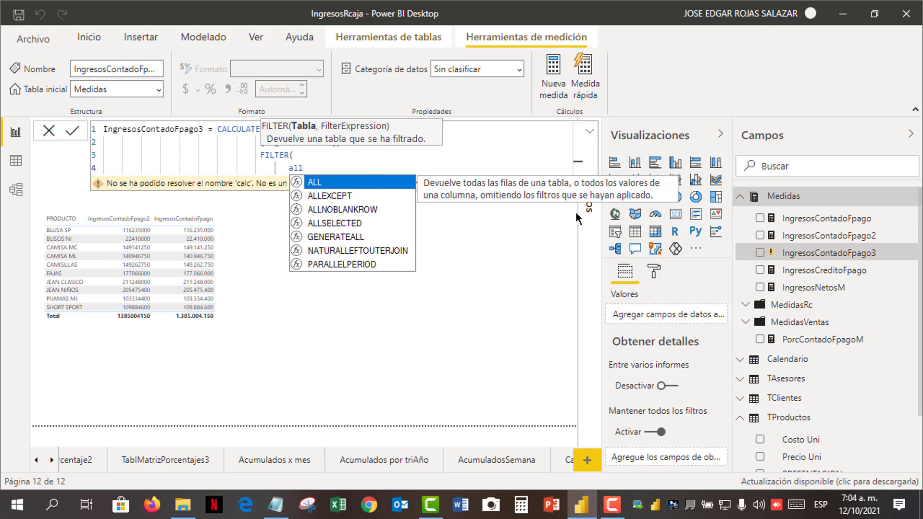
{"action": "left_click", "coordinate": [320, 183]}
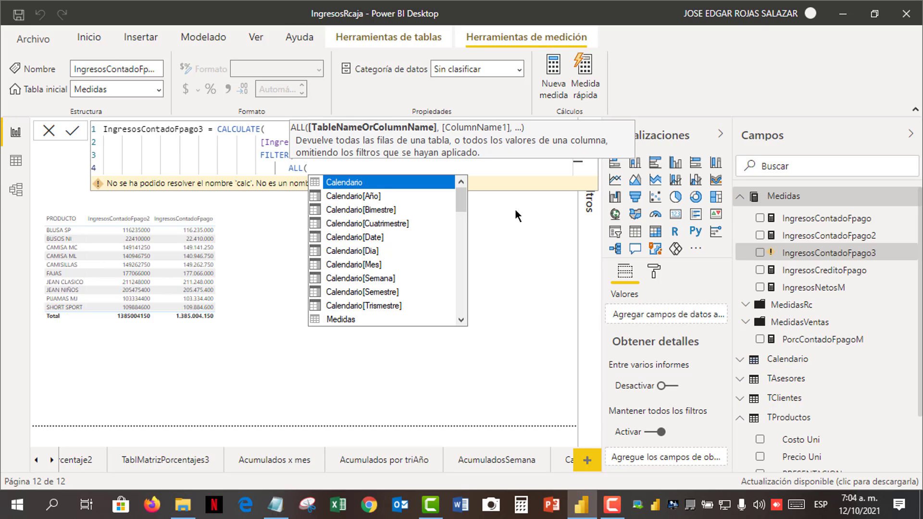
{"action": "type", "text": "tventas"}
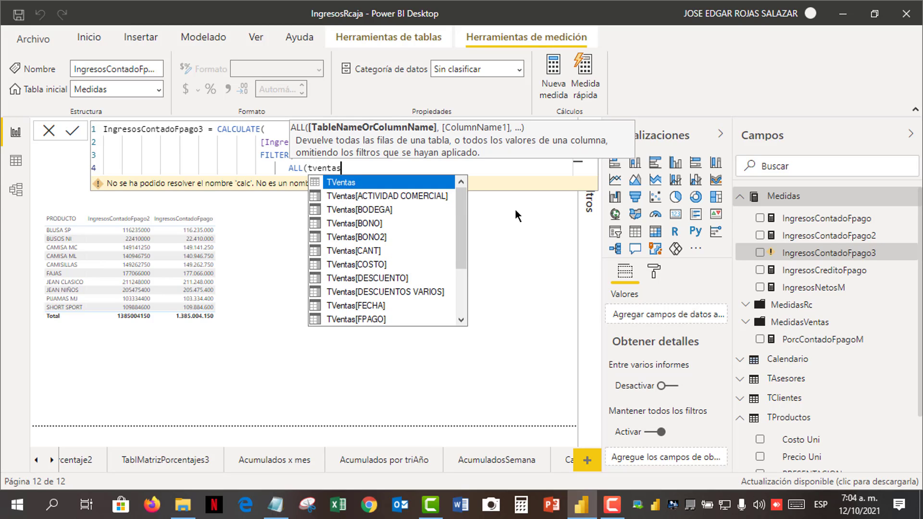
{"action": "left_click", "coordinate": [372, 318]}
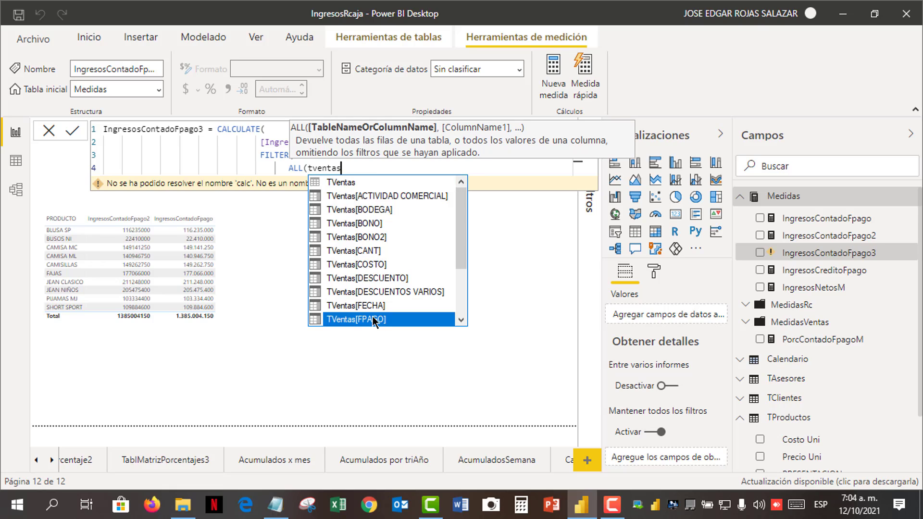
{"action": "left_click", "coordinate": [373, 320]}
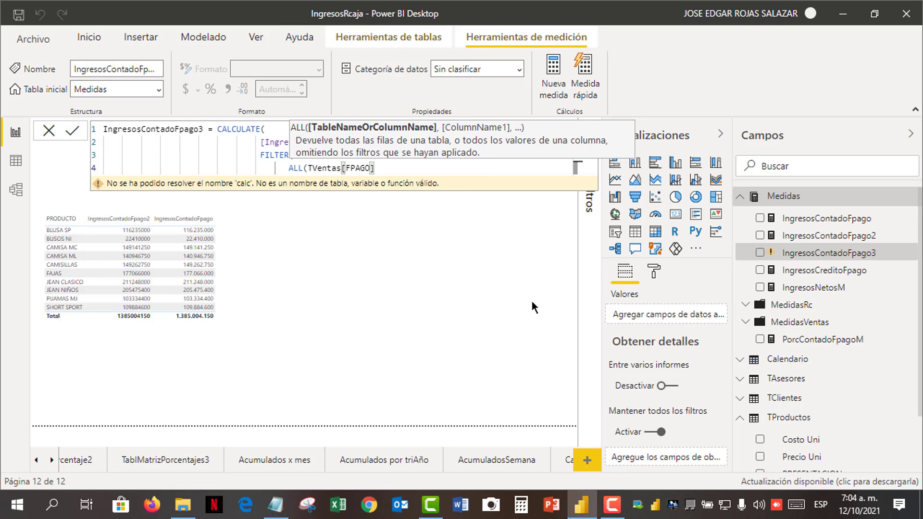
{"action": "type", "text": ");"}
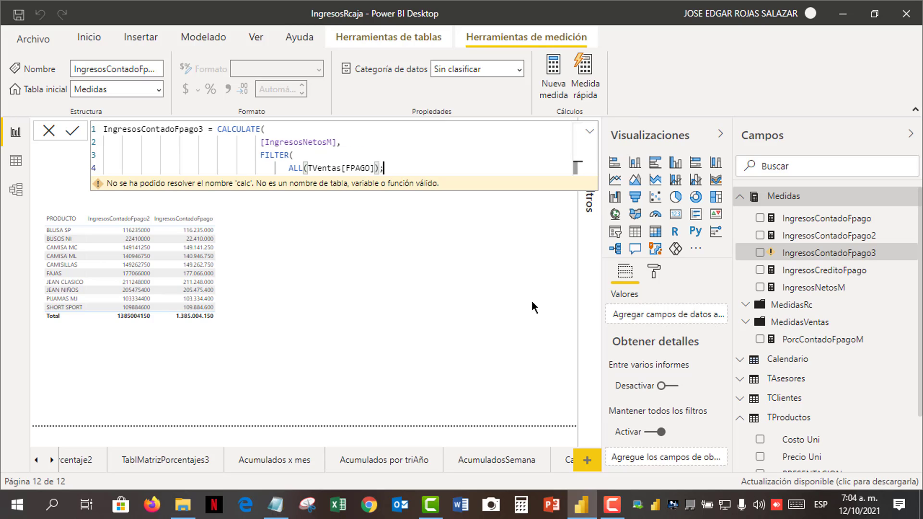
{"action": "key", "text": "BackSpace"}
{"action": "type", "text": ","}
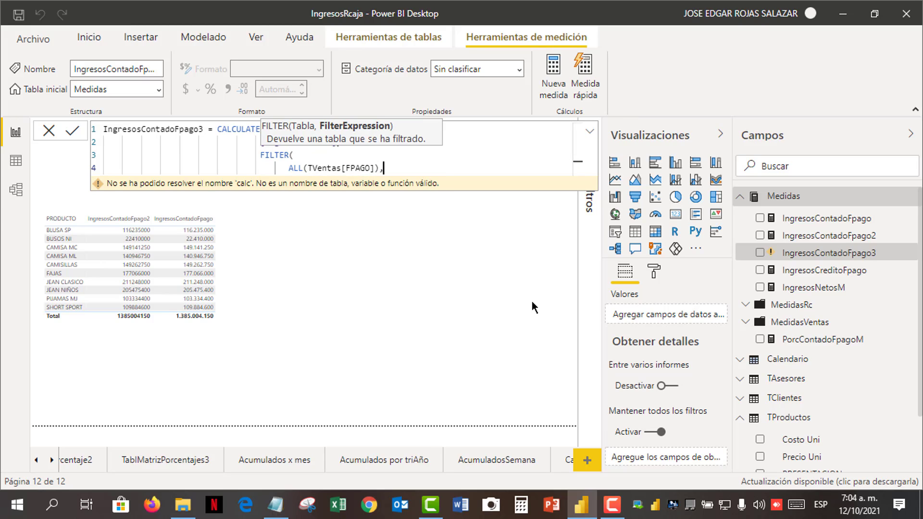
Add the filter condition TVentas[FPAGO]="contado" on its own line and close the FILTER function on the following line
{"action": "key", "text": "shift+Return"}
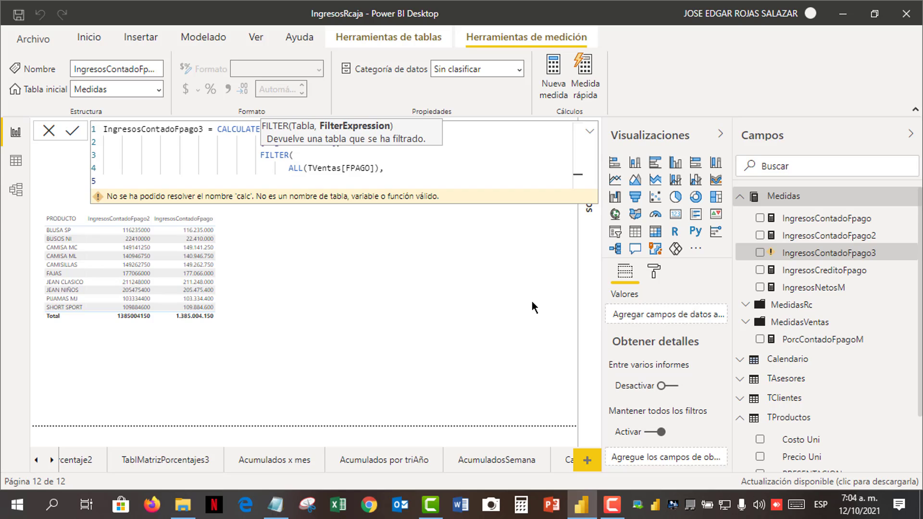
{"action": "type", "text": "t"}
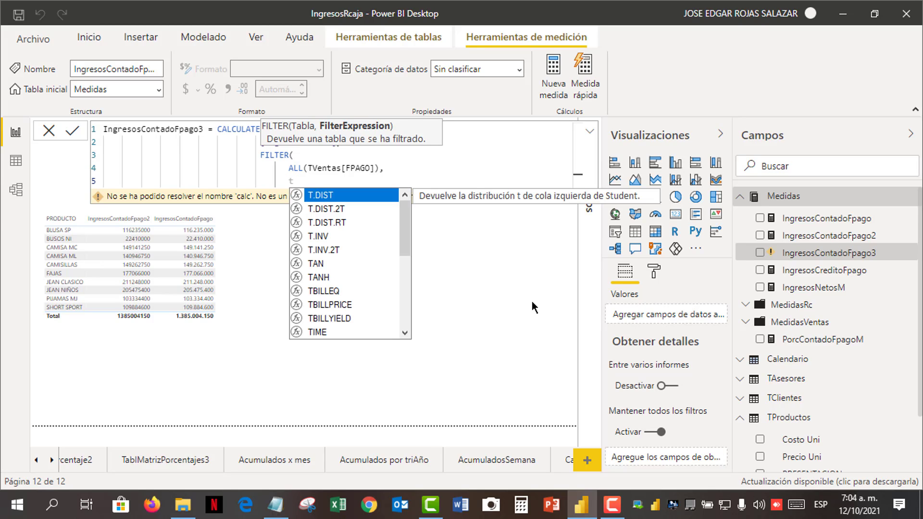
{"action": "type", "text": "vent"}
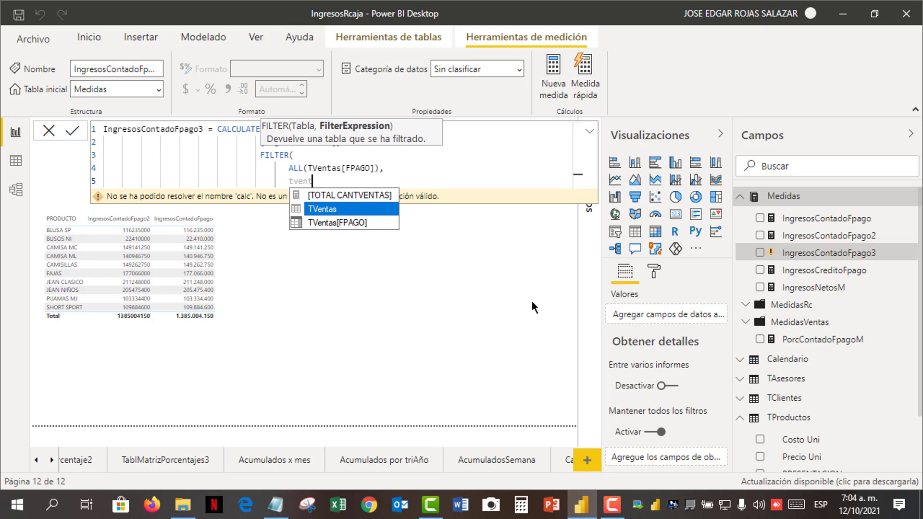
{"action": "left_click", "coordinate": [351, 221]}
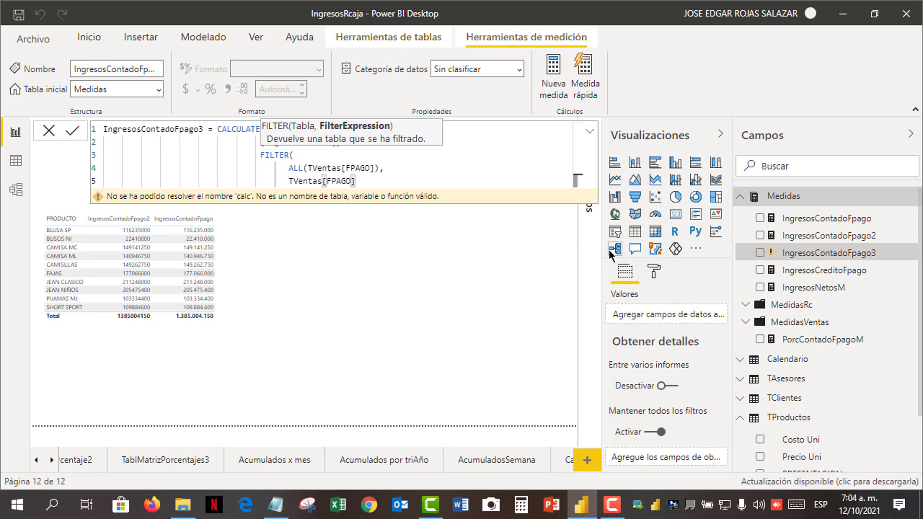
{"action": "type", "text": "="}
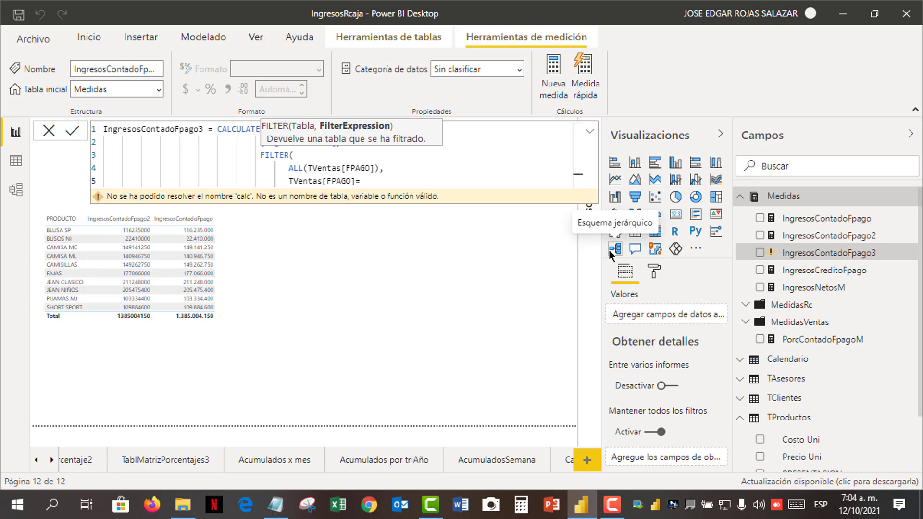
{"action": "type", "text": "\"contado"}
{"action": "type", "text": "\""}
{"action": "key", "text": "shift+Return"}
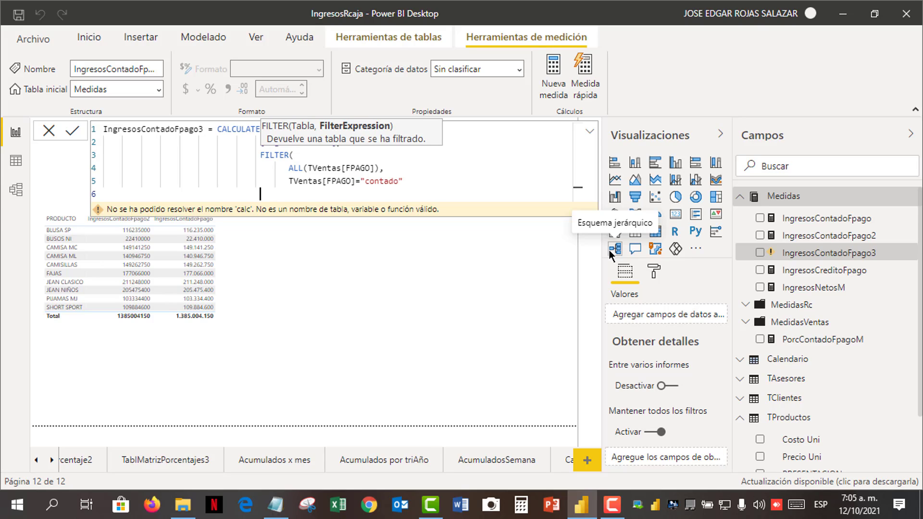
{"action": "type", "text": ")"}
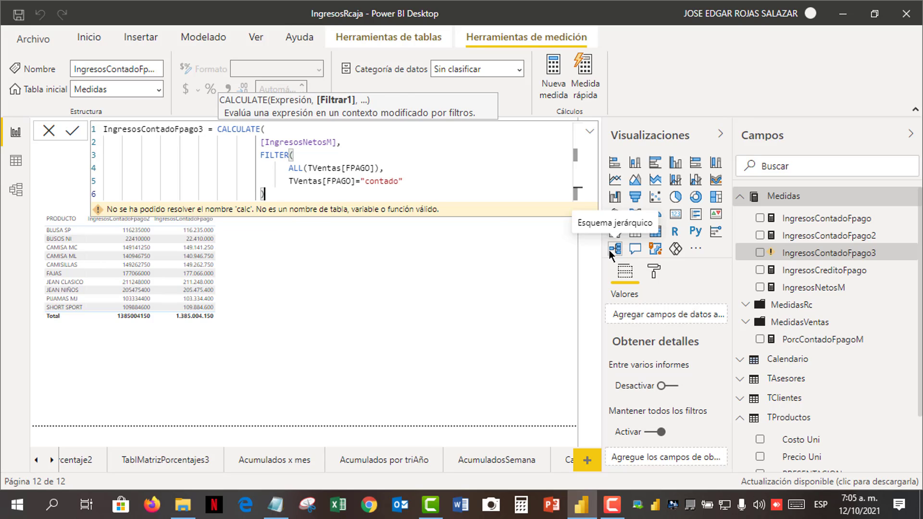
Add a comma after the first FILTER and begin a second FILTER function on a new line inside CALCULATE
{"action": "type", "text": ","}
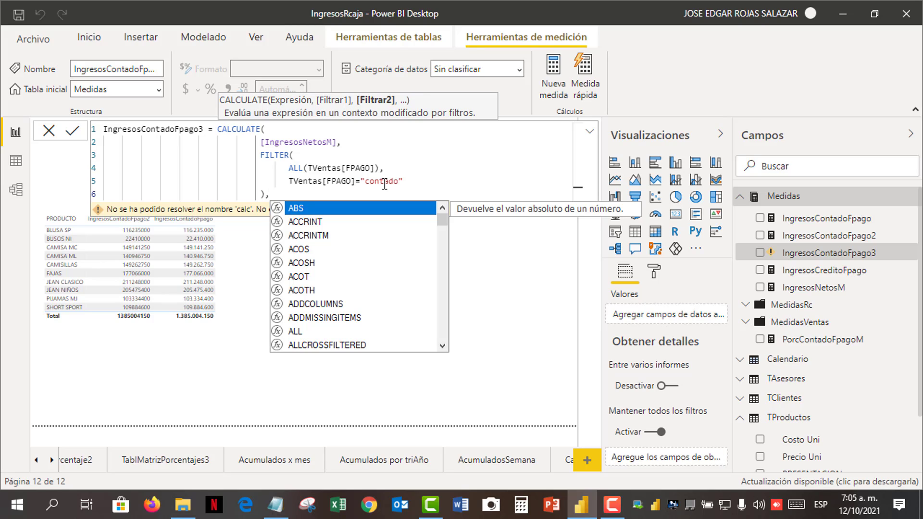
{"action": "key", "text": "shift+Return"}
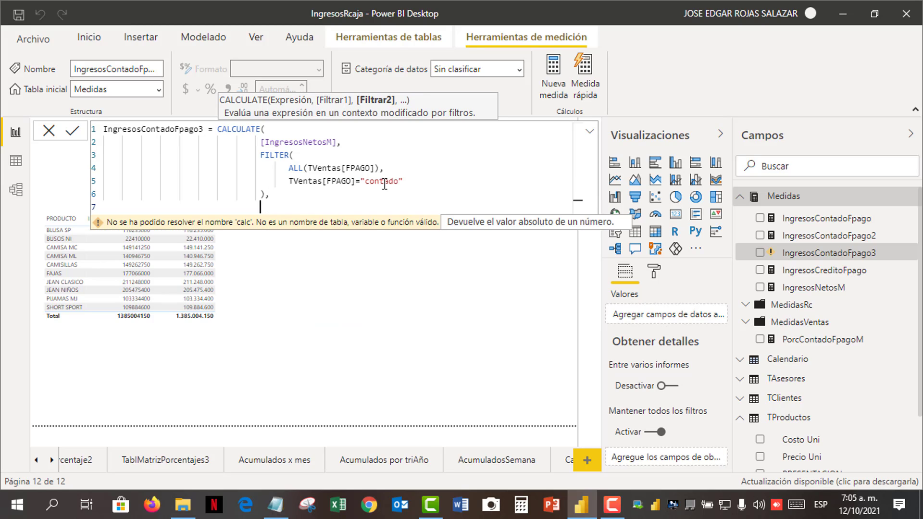
{"action": "type", "text": "fi"}
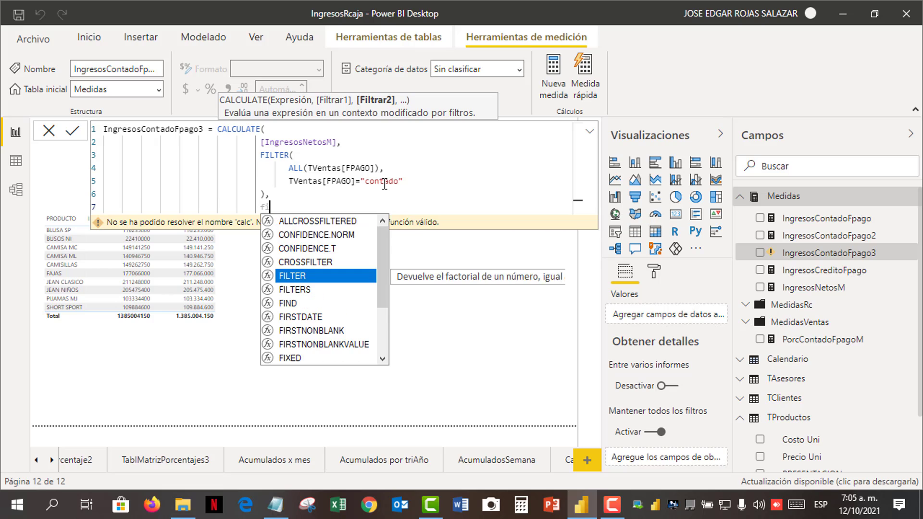
{"action": "left_click", "coordinate": [314, 273]}
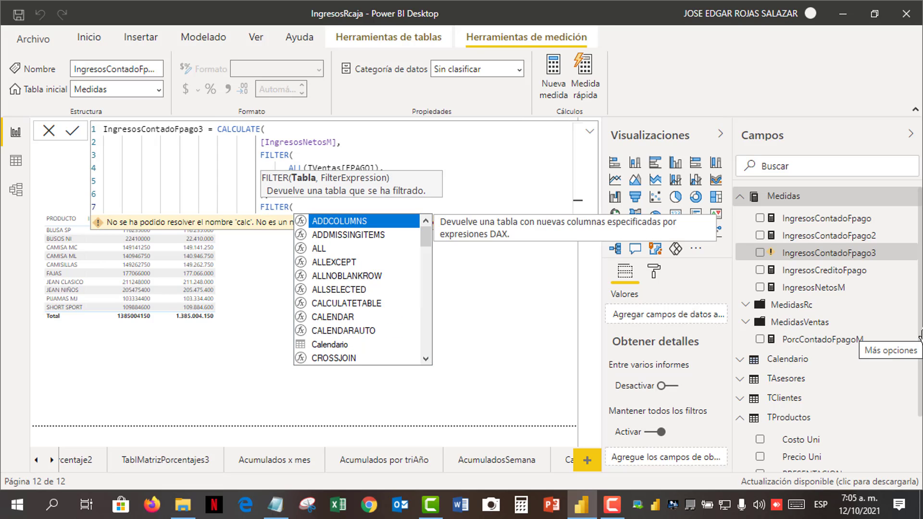
Enter ALL(TVentas[IDEASESOR]) on a new line as the table argument of the second FILTER, followed by a comma
{"action": "key", "text": "shift+Return"}
{"action": "type", "text": "all"}
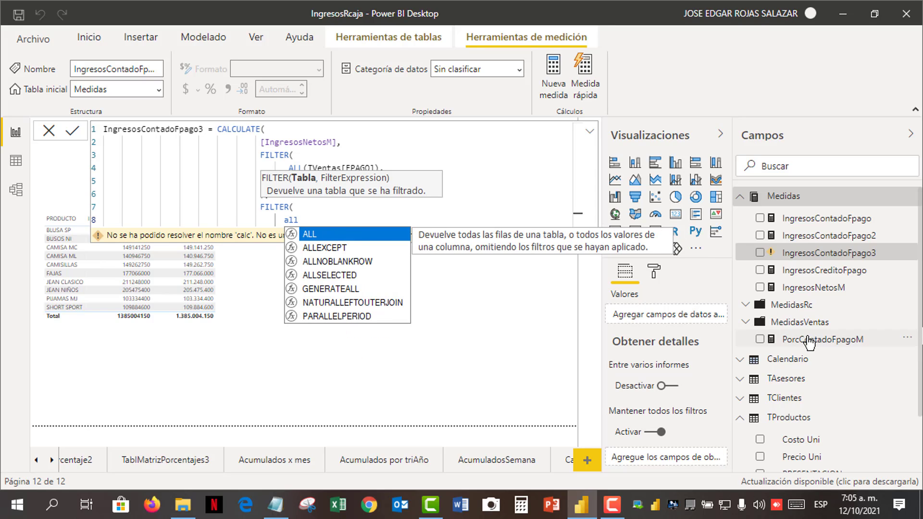
{"action": "left_click", "coordinate": [346, 234]}
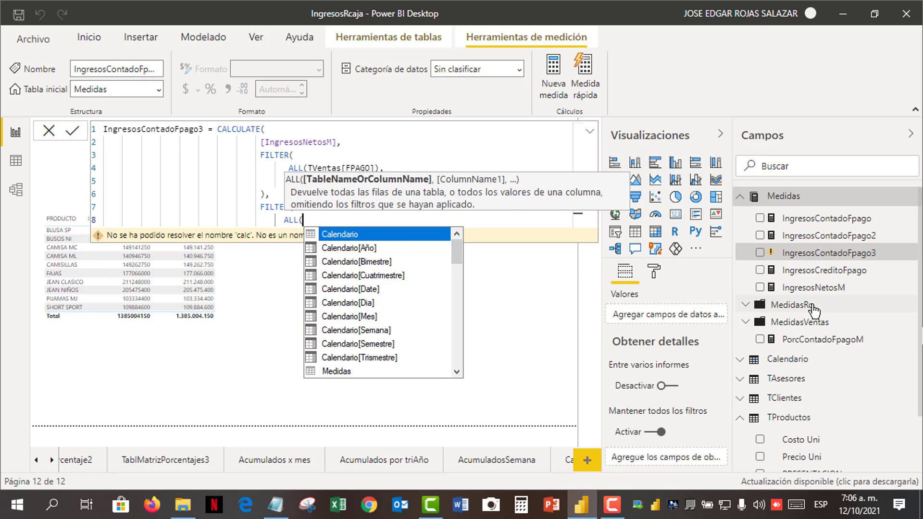
{"action": "type", "text": "tvent"}
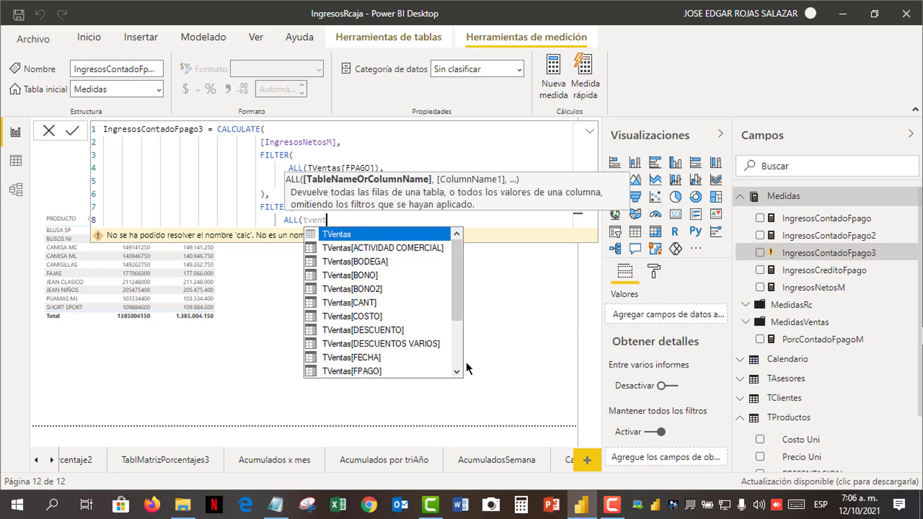
{"action": "left_click_drag", "start_coordinate": [458, 308], "coordinate": [455, 337]}
{"action": "left_click", "coordinate": [376, 356]}
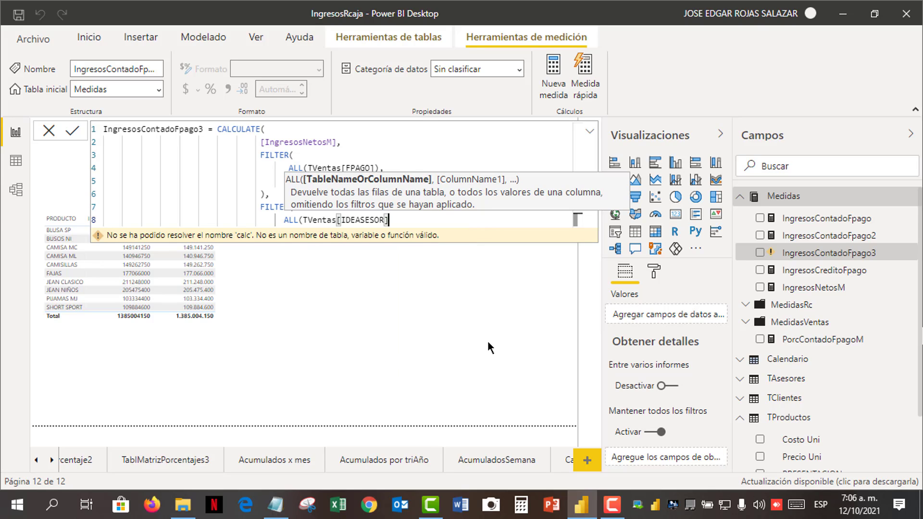
{"action": "type", "text": ")"}
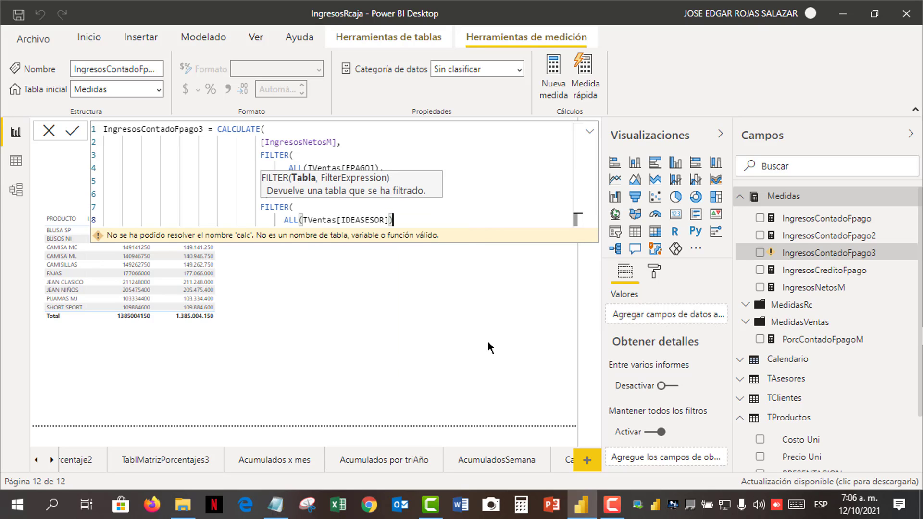
{"action": "type", "text": ","}
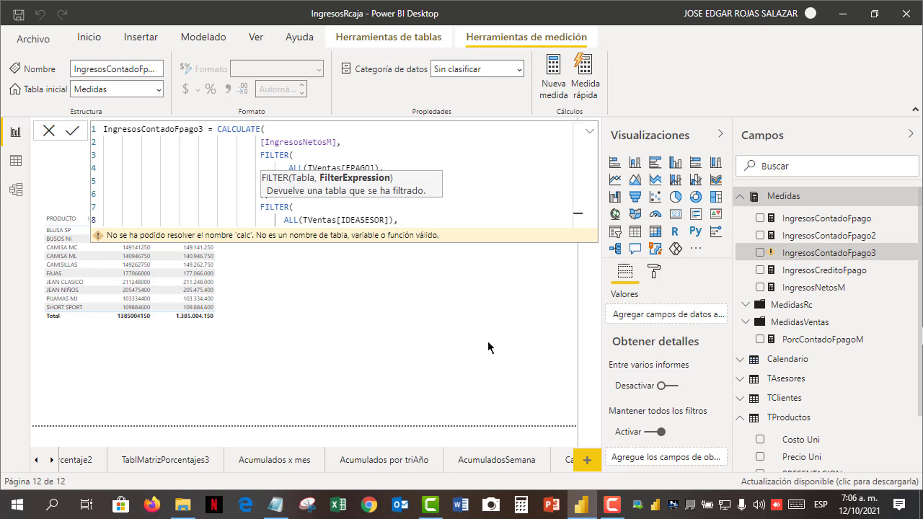
Add the filter condition TVentas[IDEASESOR]=1302 on its own line and close the second FILTER on the following line, aligned with its opening
{"action": "key", "text": "shift+Return"}
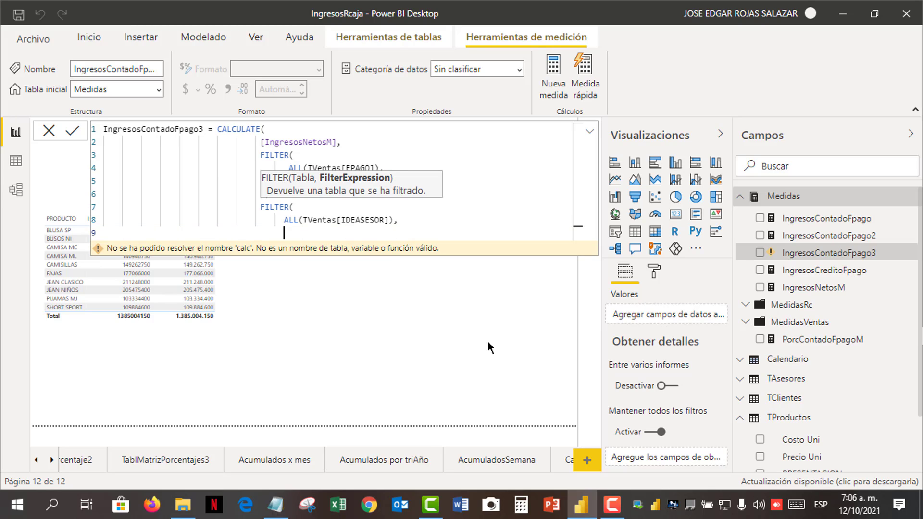
{"action": "type", "text": "tventas"}
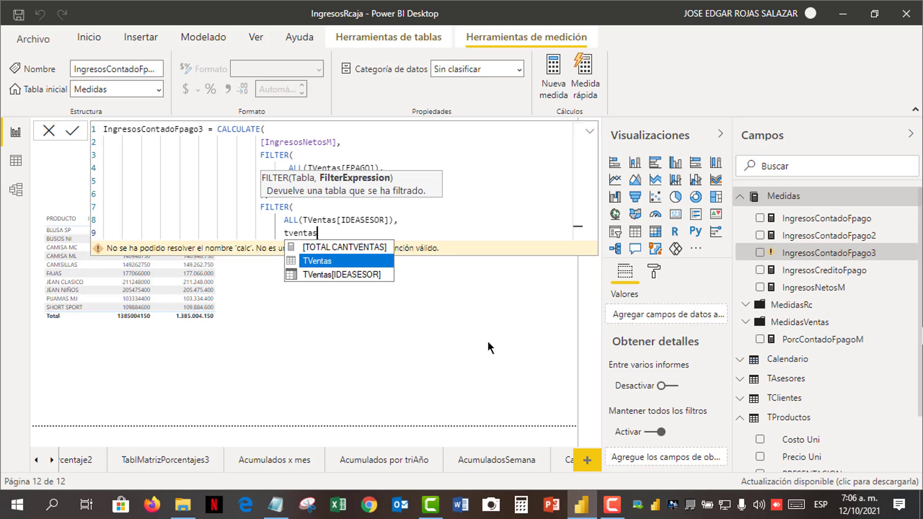
{"action": "left_click", "coordinate": [358, 273]}
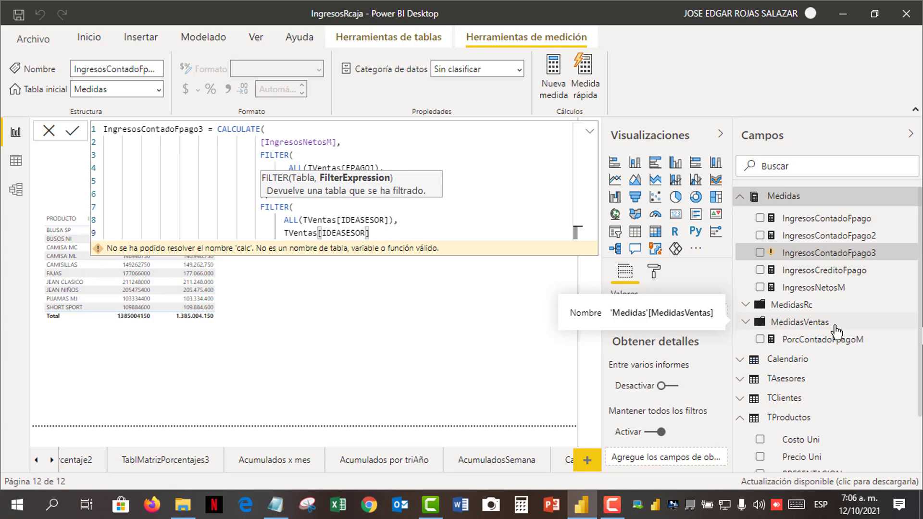
{"action": "type", "text": "=1302"}
{"action": "key", "text": "shift+Return"}
{"action": "key", "text": "BackSpace"}
{"action": "key", "text": "BackSpace"}
{"action": "key", "text": "BackSpace"}
{"action": "key", "text": "BackSpace"}
{"action": "key", "text": "BackSpace"}
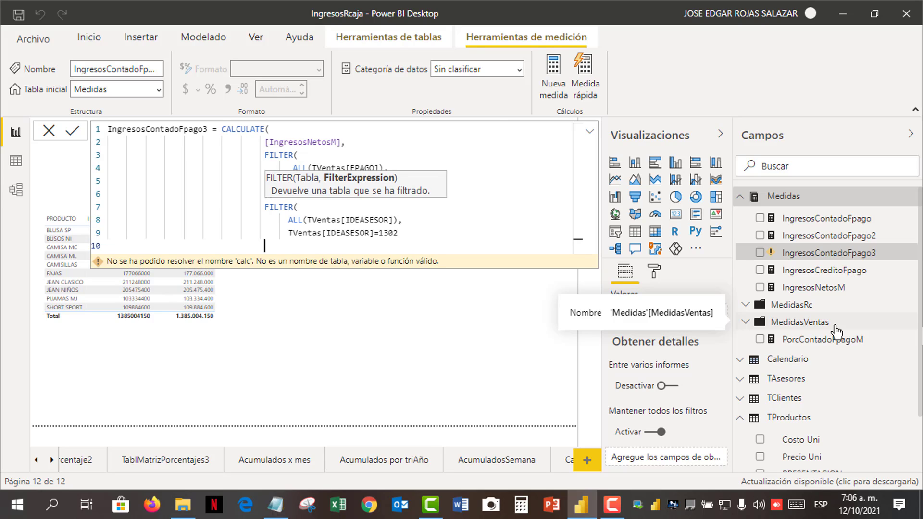
{"action": "type", "text": ")"}
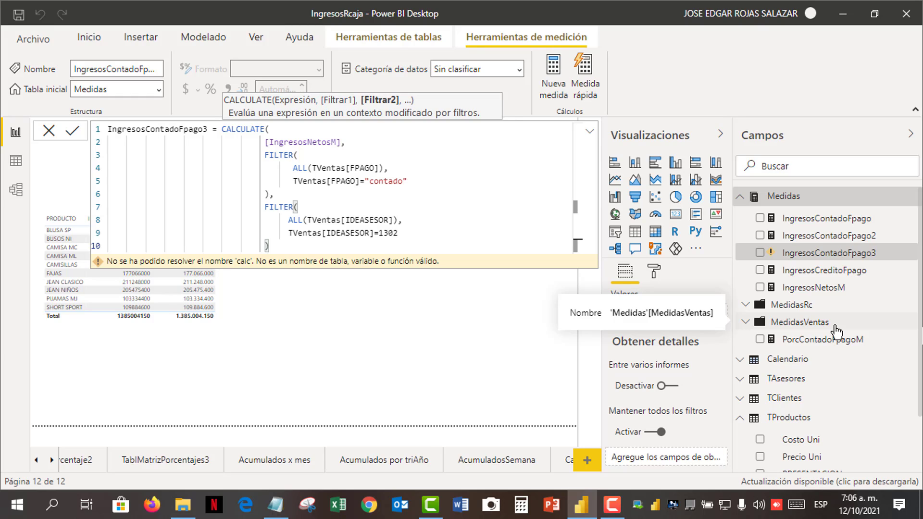
Close the CALCULATE function on a final line aligned with the start of the formula and commit the measure
{"action": "key", "text": "shift+Return"}
{"action": "key", "text": "BackSpace"}
{"action": "key", "text": "BackSpace"}
{"action": "key", "text": "BackSpace"}
{"action": "key", "text": "BackSpace"}
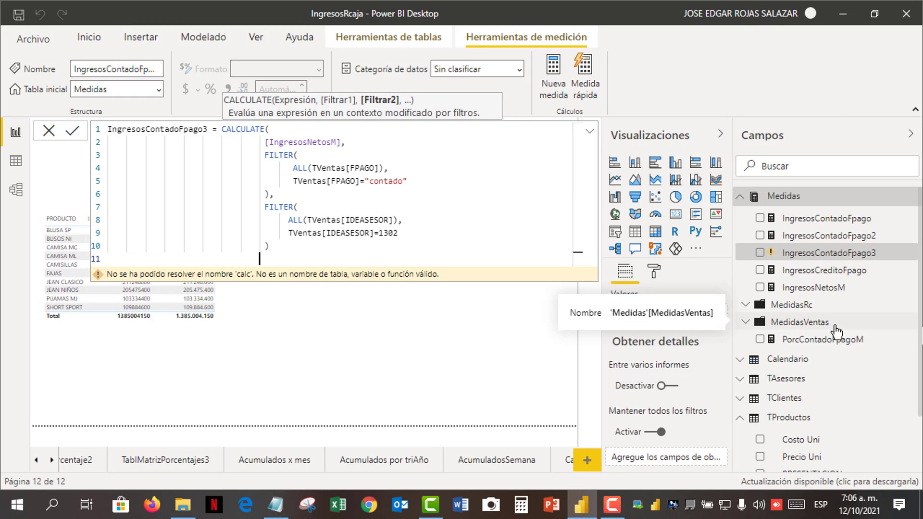
{"action": "key", "text": "BackSpace"}
{"action": "key", "text": "BackSpace"}
{"action": "key", "text": "BackSpace"}
{"action": "key", "text": "BackSpace"}
{"action": "key", "text": "BackSpace"}
{"action": "key", "text": "BackSpace"}
{"action": "type", "text": ")"}
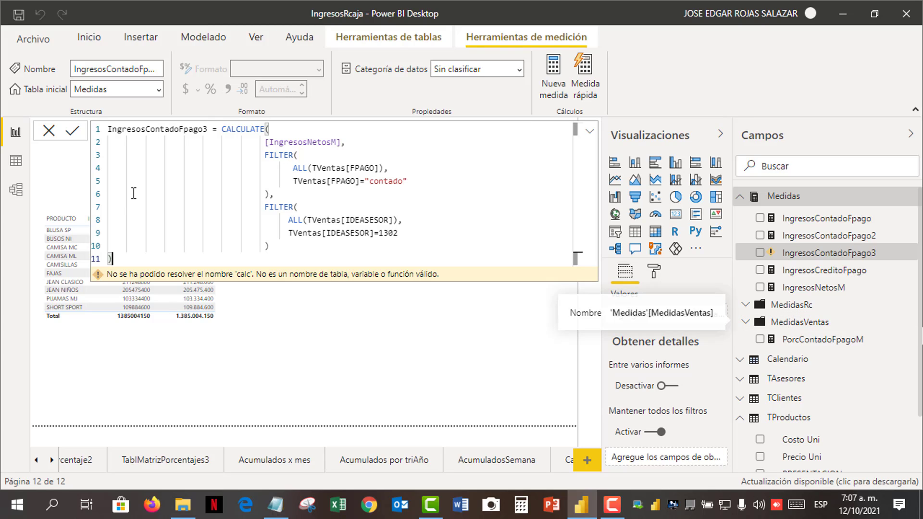
{"action": "left_click", "coordinate": [74, 132]}
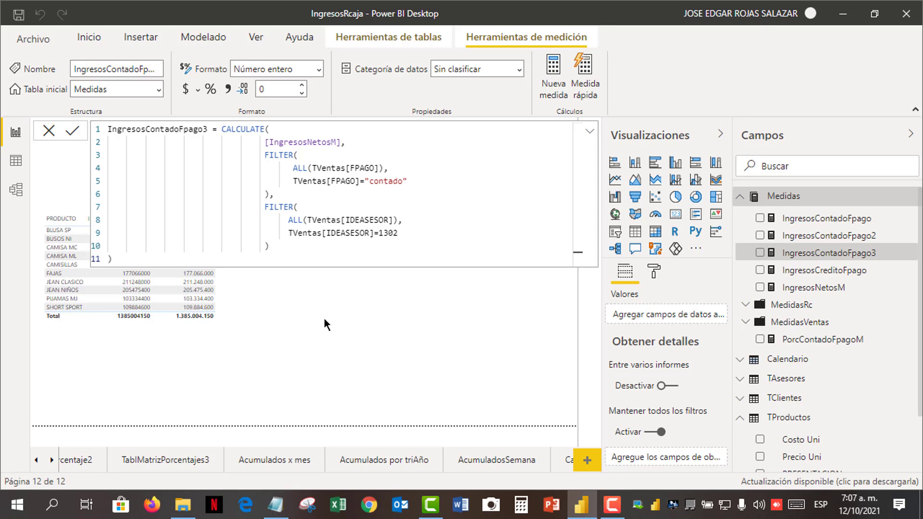
Insert a blank table visual and place it directly beside the existing product table on the report page
{"action": "left_click", "coordinate": [332, 304]}
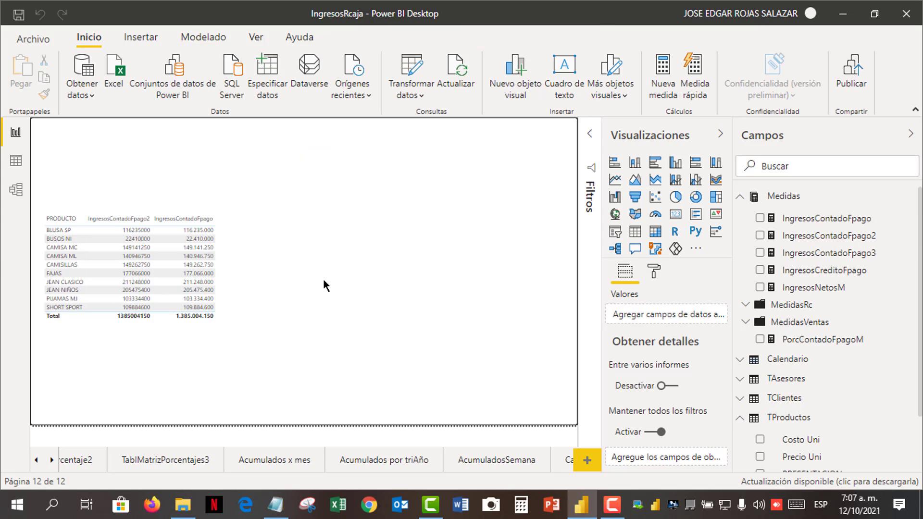
{"action": "left_click", "coordinate": [635, 232]}
{"action": "left_click_drag", "start_coordinate": [114, 154], "coordinate": [310, 240]}
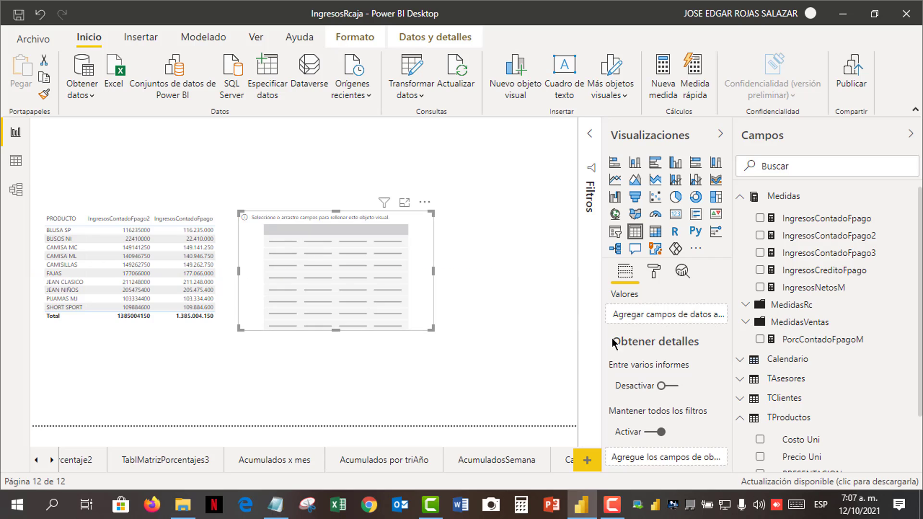
Fill the new table visual with PRODUCTO from TProductos and the measure IngresosContadoFpago3
{"action": "scroll", "coordinate": [751, 420], "scroll_direction": "down", "scroll_amount": 3}
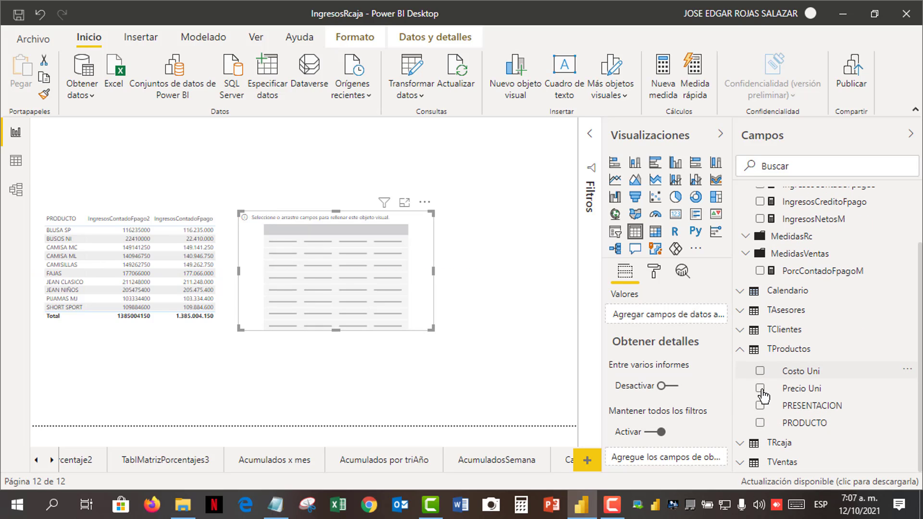
{"action": "left_click", "coordinate": [760, 423]}
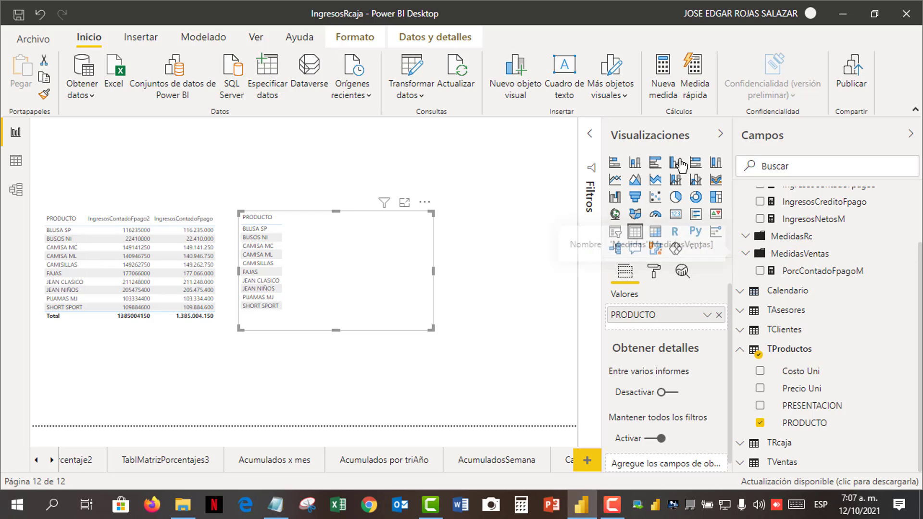
{"action": "scroll", "coordinate": [894, 247], "scroll_direction": "up", "scroll_amount": 3}
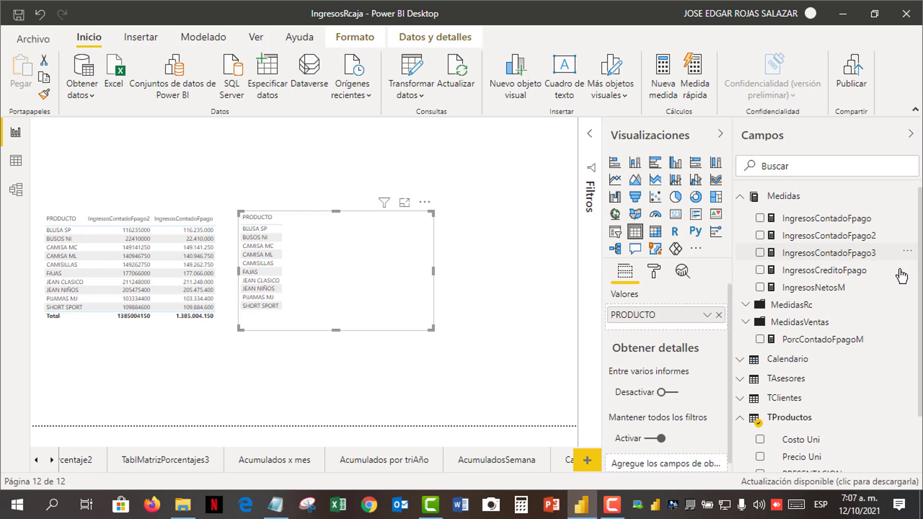
{"action": "left_click", "coordinate": [855, 256]}
{"action": "left_click", "coordinate": [760, 253]}
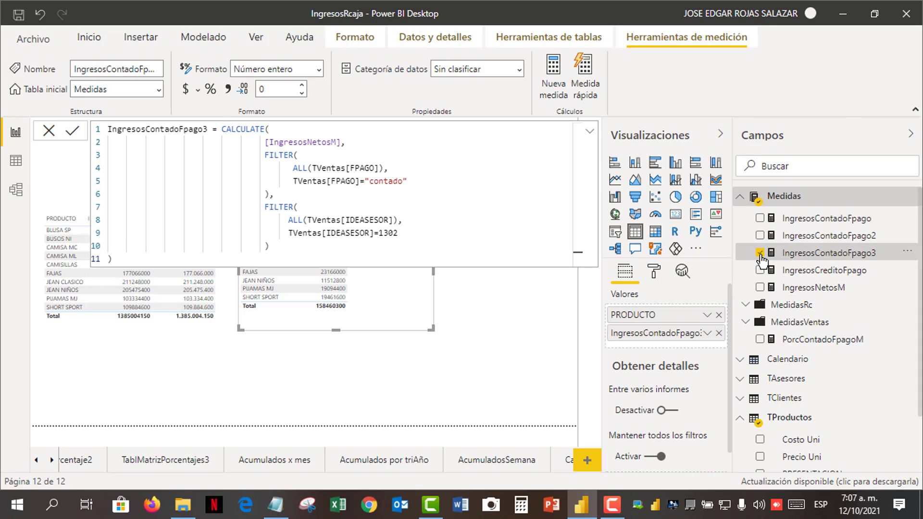
{"action": "left_click", "coordinate": [492, 289]}
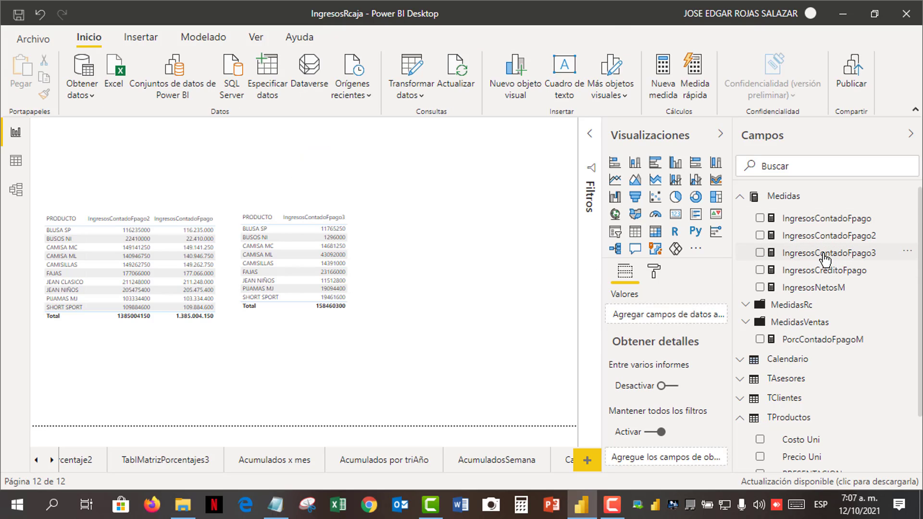
Review the IngresosContadoFpago3 formula and narrow the new table visual to fit closer to its two columns
{"action": "left_click", "coordinate": [825, 260]}
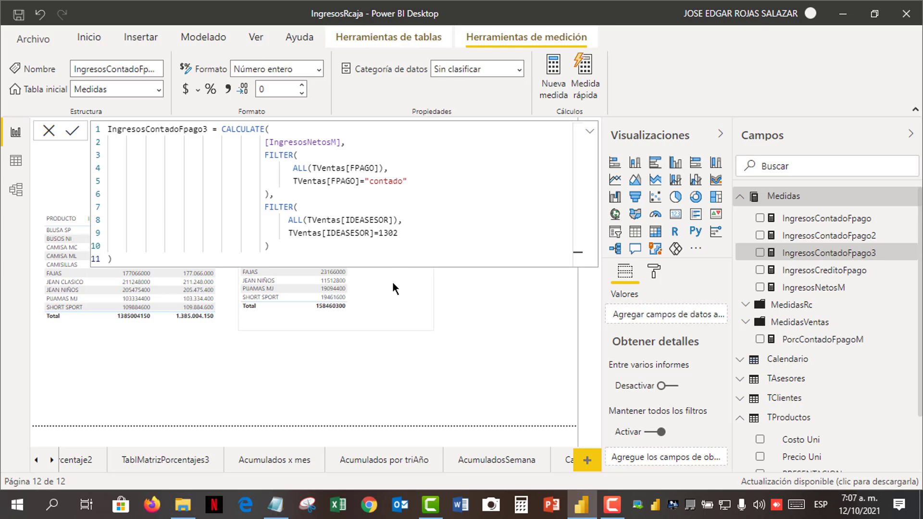
{"action": "left_click", "coordinate": [406, 312]}
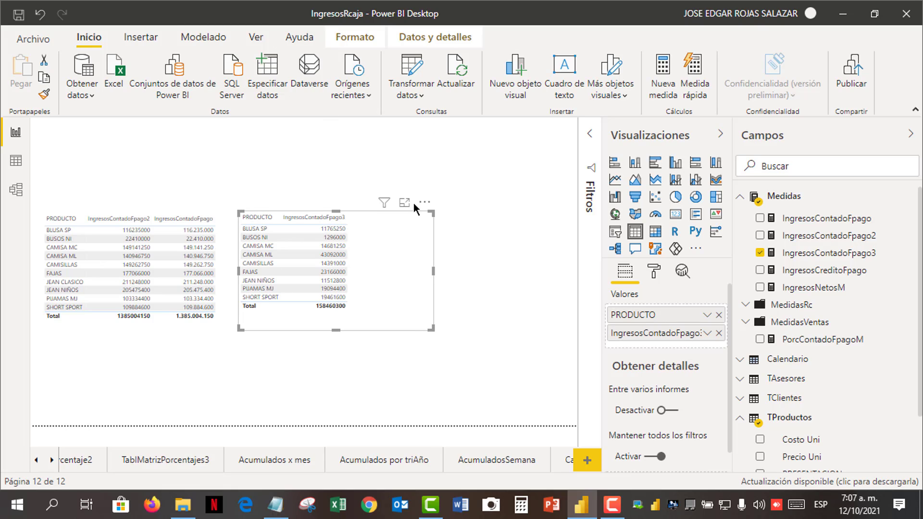
{"action": "left_click_drag", "start_coordinate": [431, 275], "coordinate": [370, 273]}
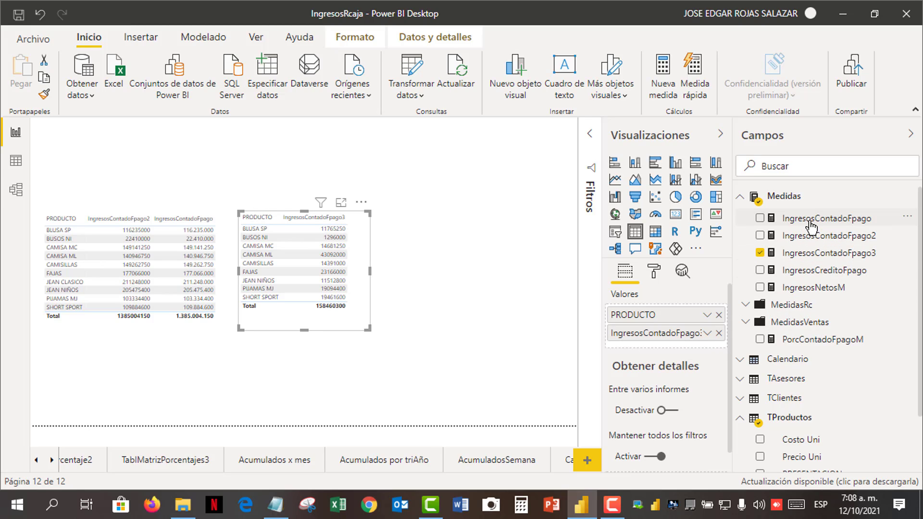
Create a new measure in the Medidas table named IngresosContadoFpago4 and begin its formula with CALCULATE, leaving a new line for the expression
{"action": "left_click", "coordinate": [783, 197]}
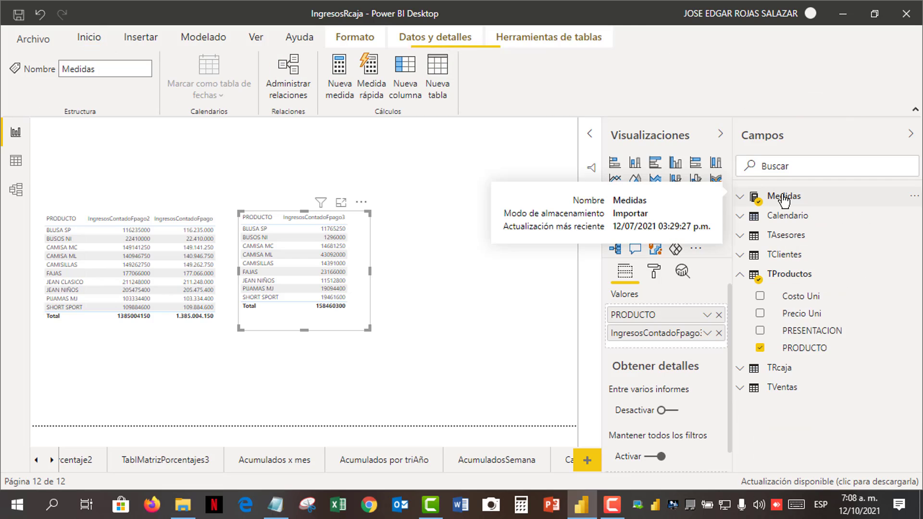
{"action": "right_click", "coordinate": [783, 198]}
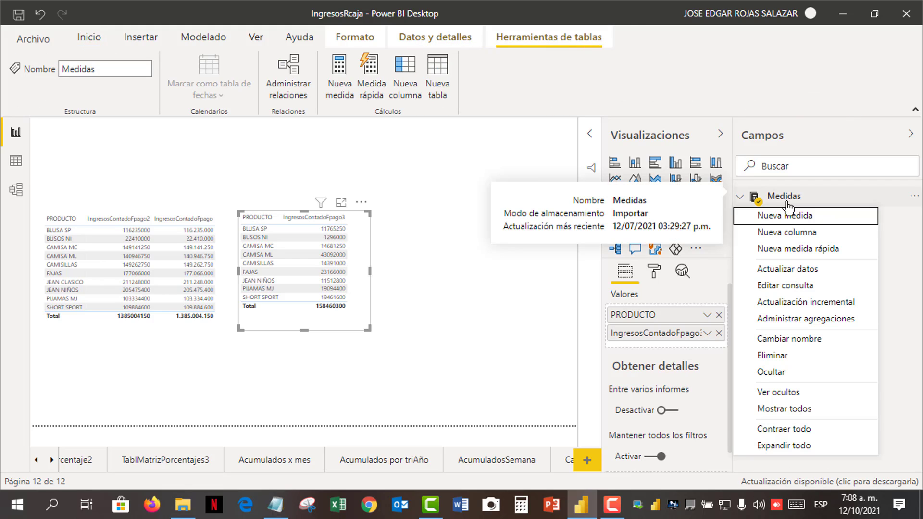
{"action": "left_click", "coordinate": [782, 217]}
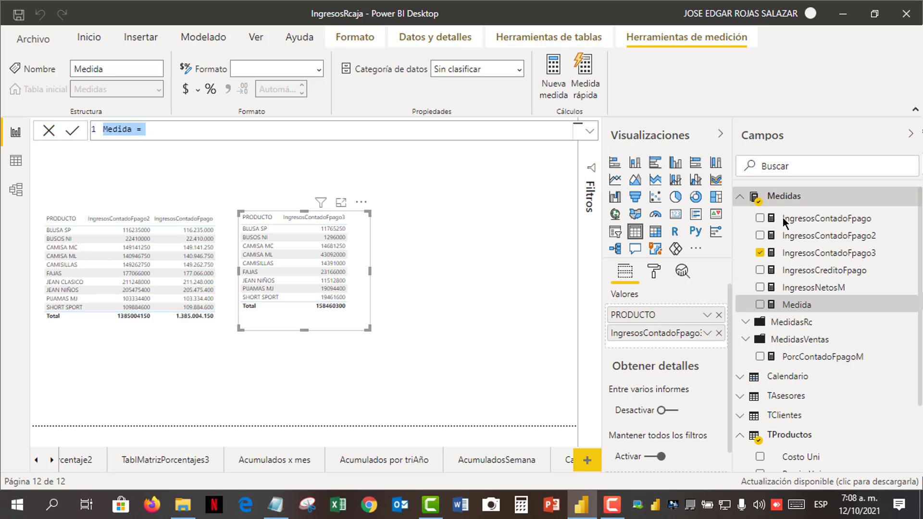
{"action": "type", "text": "Ingresos"}
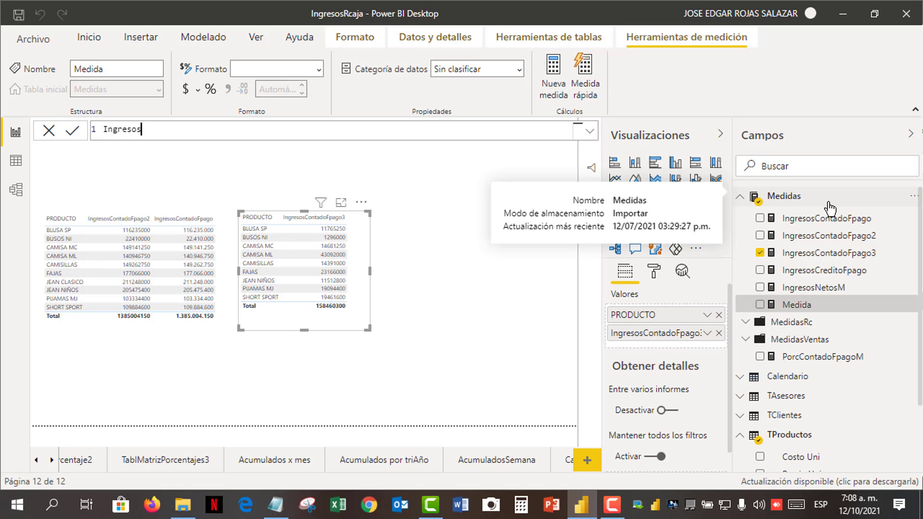
{"action": "type", "text": "ContadoFpago4=calc"}
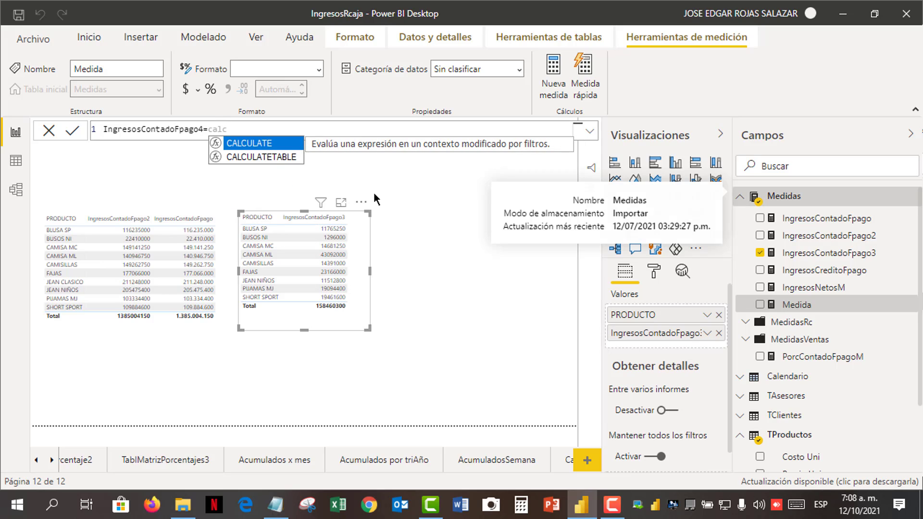
{"action": "key", "text": "Tab"}
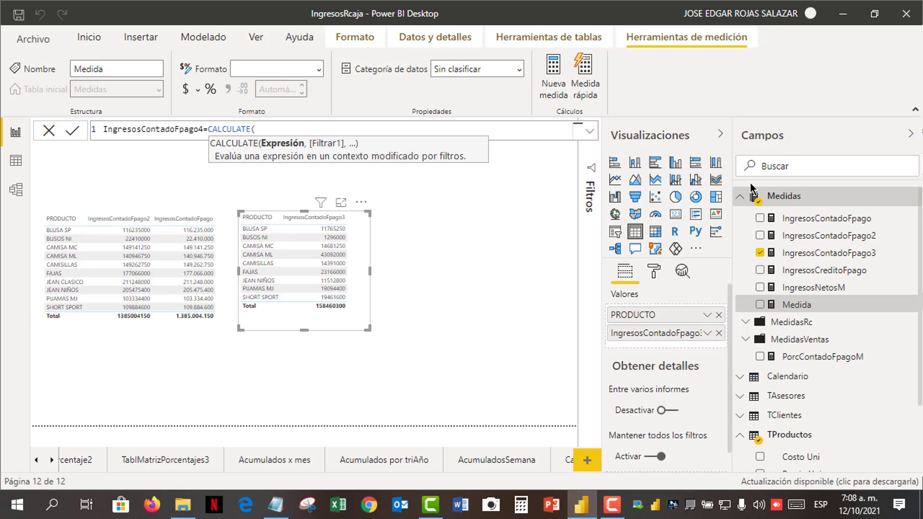
{"action": "key", "text": "shift+Return"}
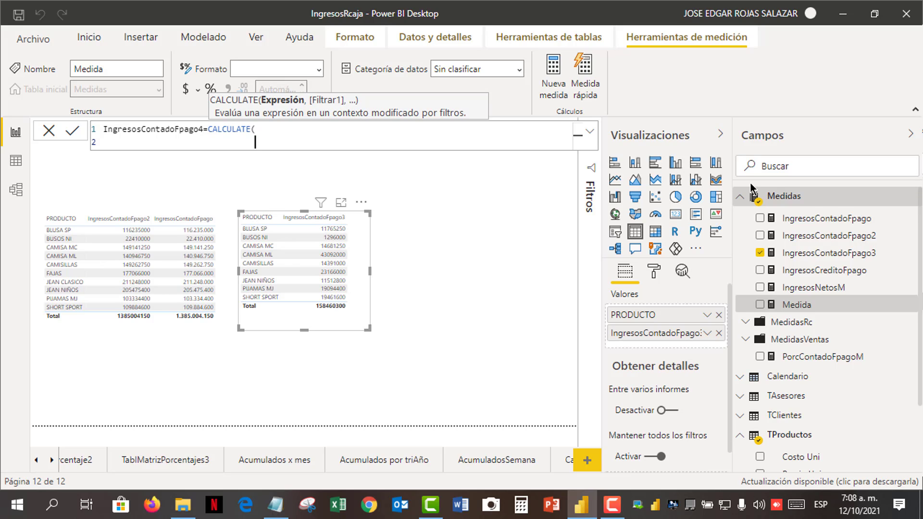
Enter [IngresosNetosM] as the CALCULATE expression and continue on a new line for its first filter
{"action": "type", "text": "ingre"}
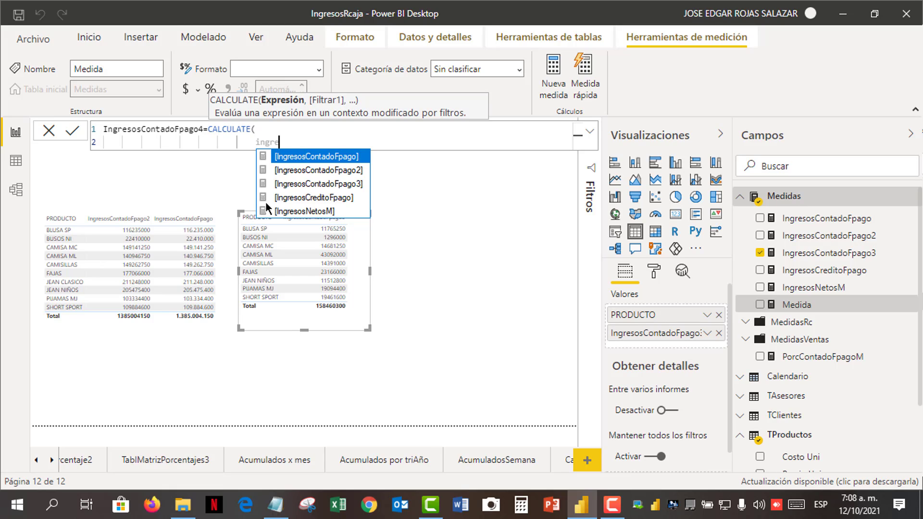
{"action": "left_click", "coordinate": [293, 212]}
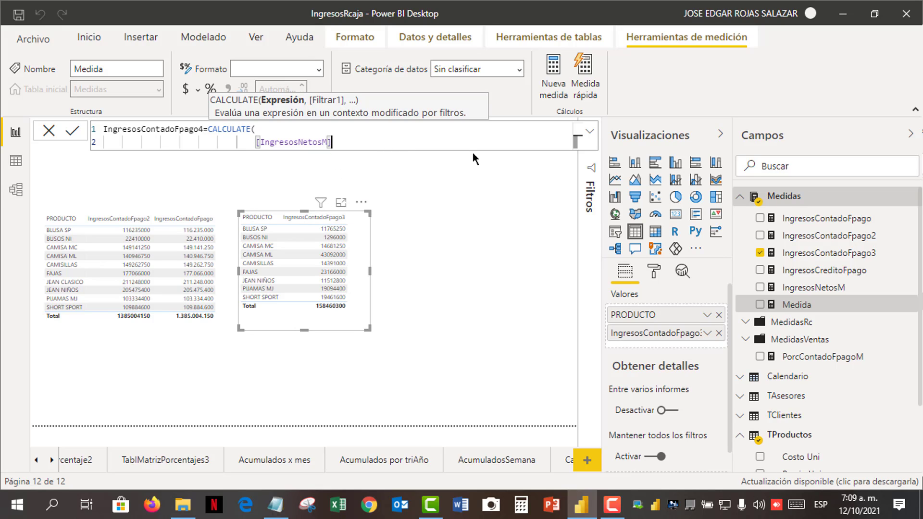
{"action": "type", "text": ","}
{"action": "key", "text": "shift+Return"}
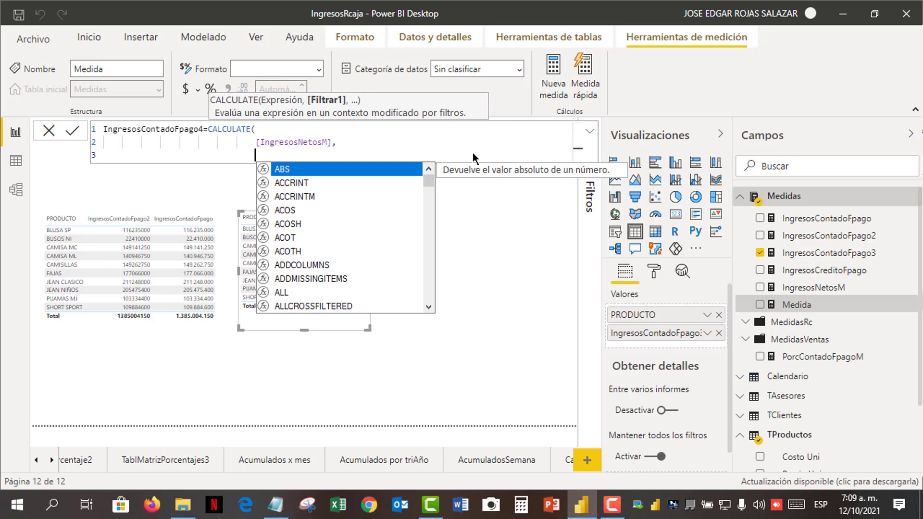
Add a FILTER function as the first filter, with ALL over TVentas[FPAGO] as its table argument
{"action": "type", "text": "fil"}
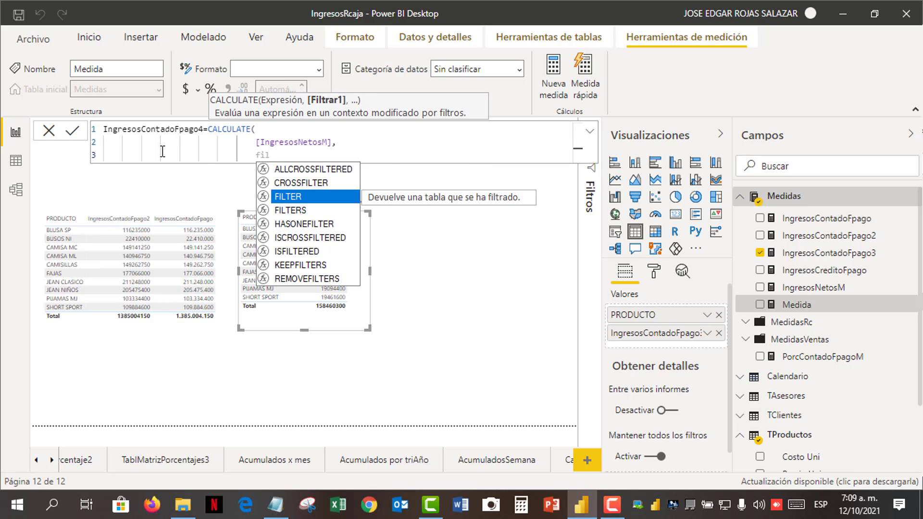
{"action": "left_click", "coordinate": [290, 197]}
{"action": "key", "text": "shift+Return"}
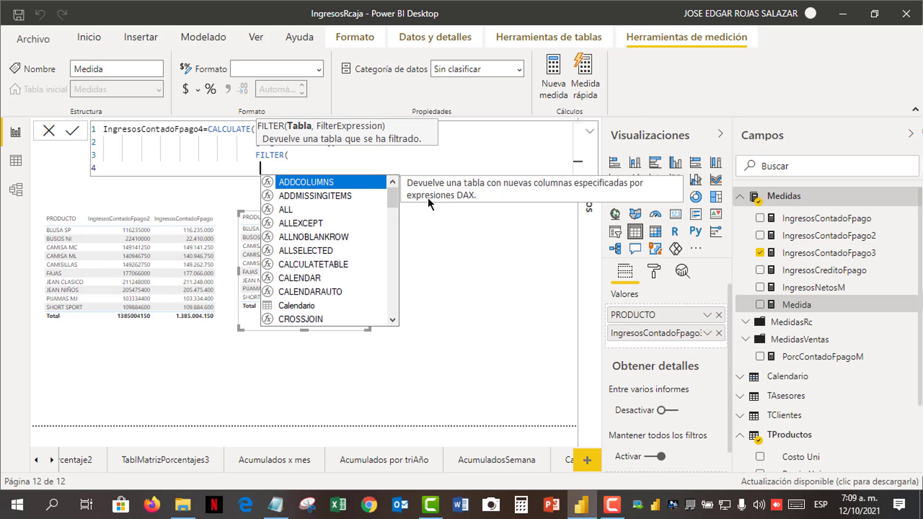
{"action": "type", "text": "al"}
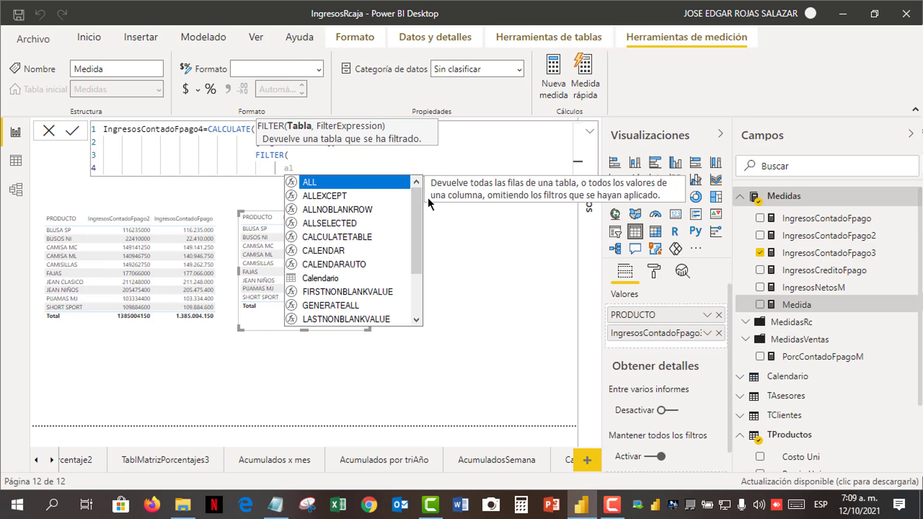
{"action": "left_click", "coordinate": [380, 182]}
{"action": "type", "text": "tventas"}
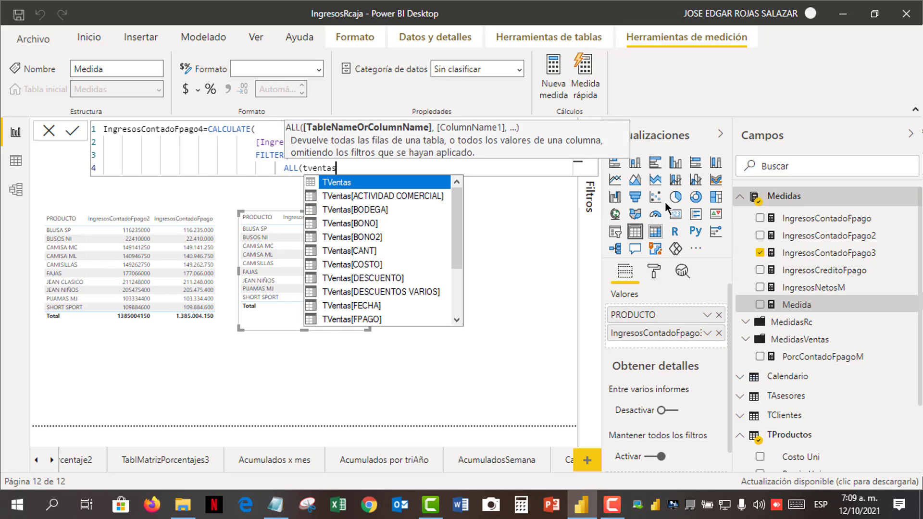
{"action": "left_click", "coordinate": [365, 319]}
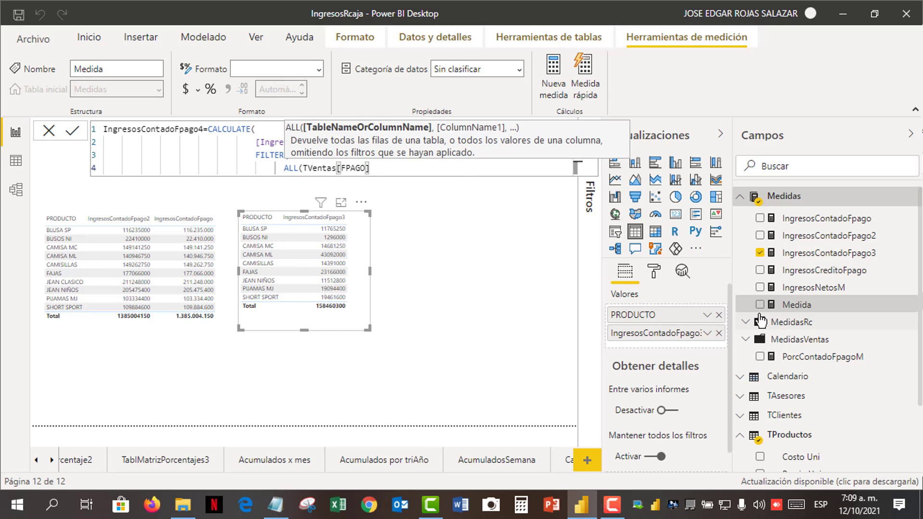
{"action": "type", "text": "=\"contado\""}
{"action": "key", "text": "shift+Return"}
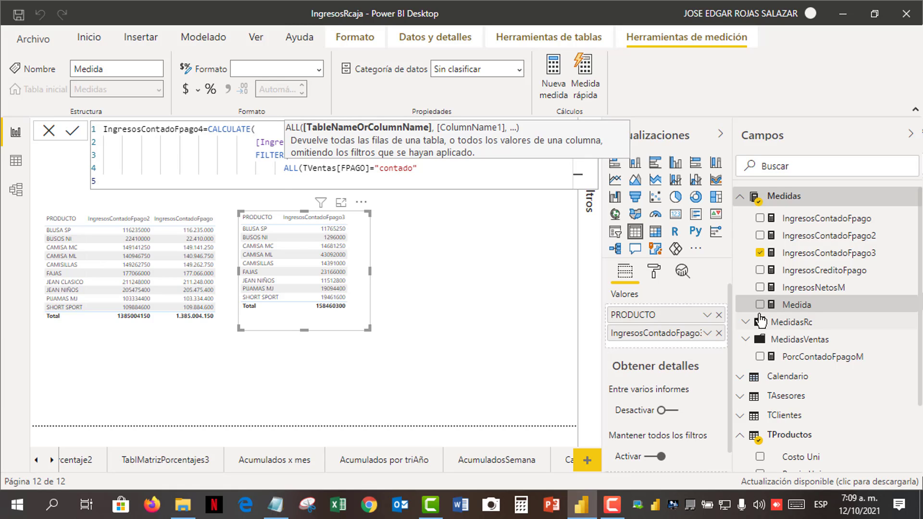
{"action": "key", "text": "BackSpace"}
{"action": "key", "text": "BackSpace"}
{"action": "type", "text": ")"}
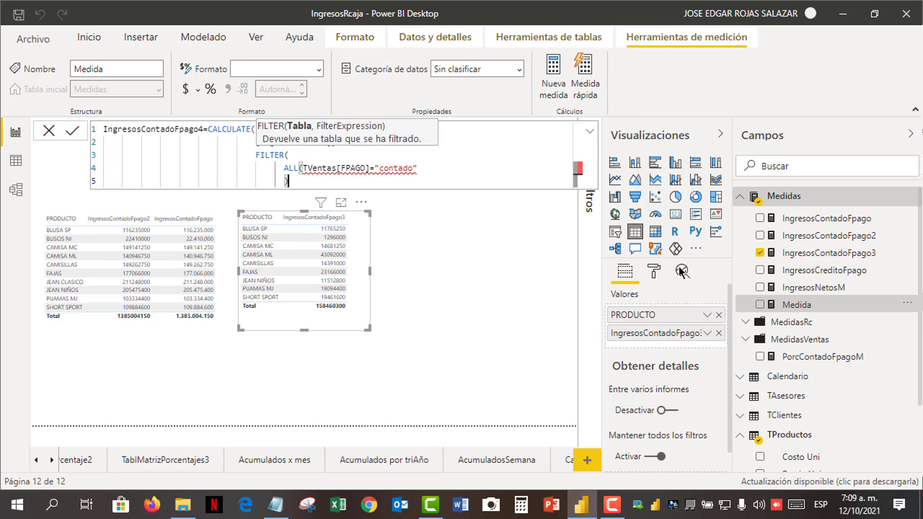
{"action": "left_click", "coordinate": [468, 170]}
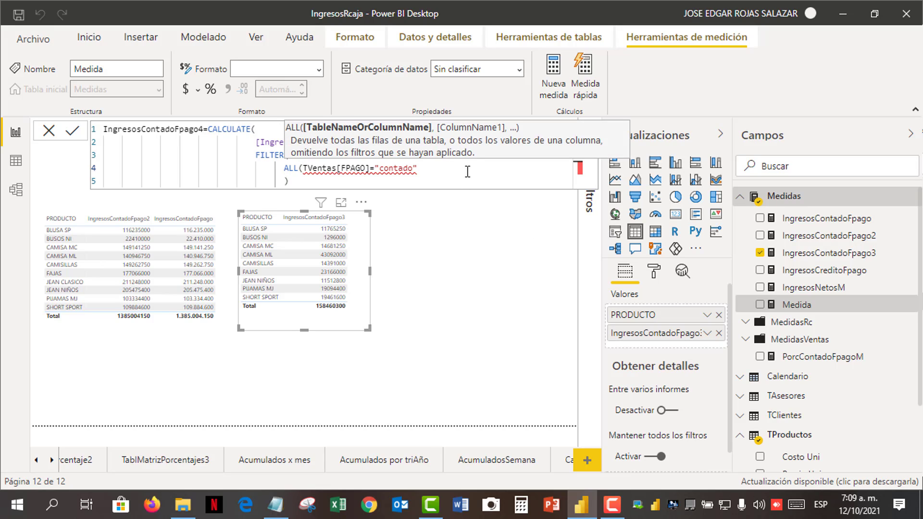
{"action": "key", "text": "BackSpace"}
{"action": "key", "text": "BackSpace"}
{"action": "key", "text": "BackSpace"}
{"action": "key", "text": "BackSpace"}
{"action": "key", "text": "BackSpace"}
{"action": "key", "text": "BackSpace"}
{"action": "key", "text": "BackSpace"}
{"action": "key", "text": "BackSpace"}
{"action": "key", "text": "BackSpace"}
{"action": "key", "text": "BackSpace"}
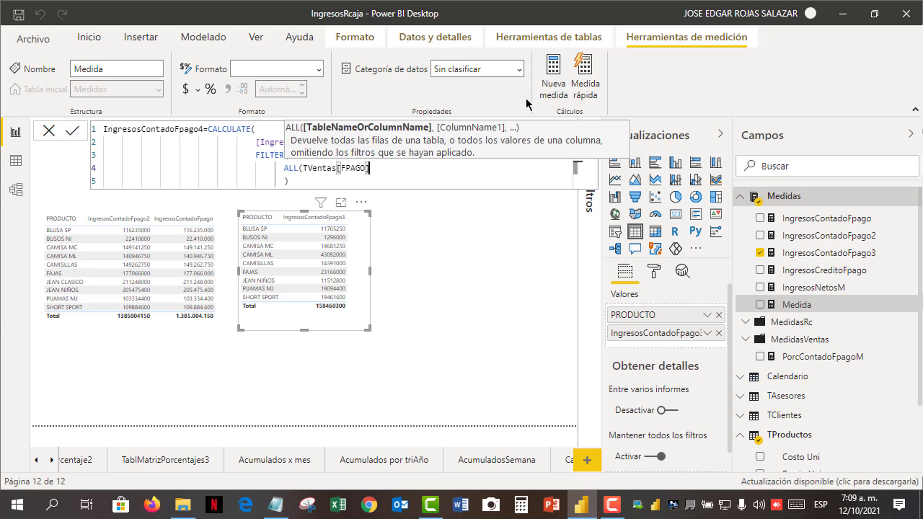
Close the ALL function and add the filter condition TVentas[FPAGO]="contado" on its own line
{"action": "type", "text": ")"}
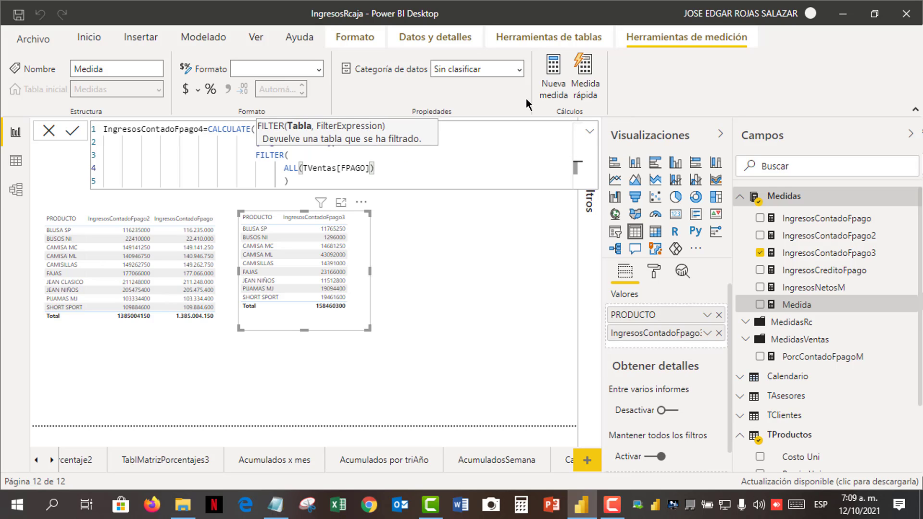
{"action": "type", "text": ","}
{"action": "key", "text": "shift+Return"}
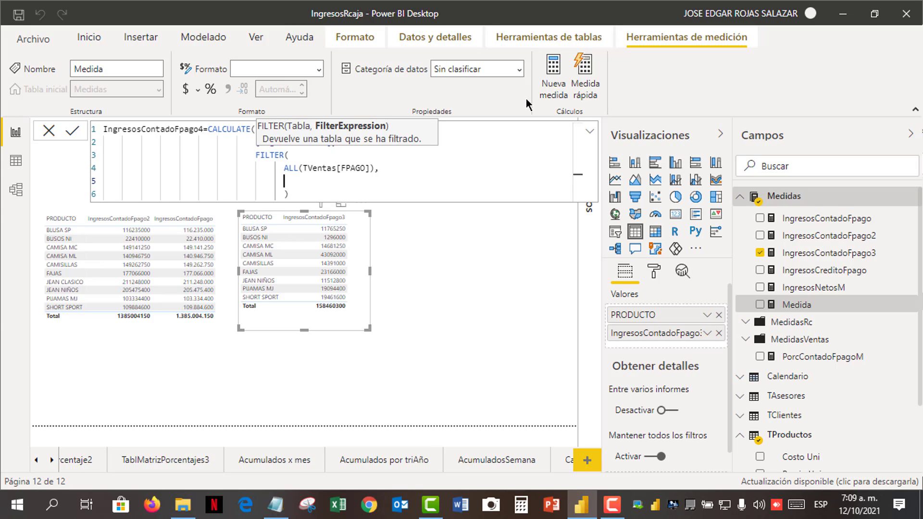
{"action": "type", "text": "tventas"}
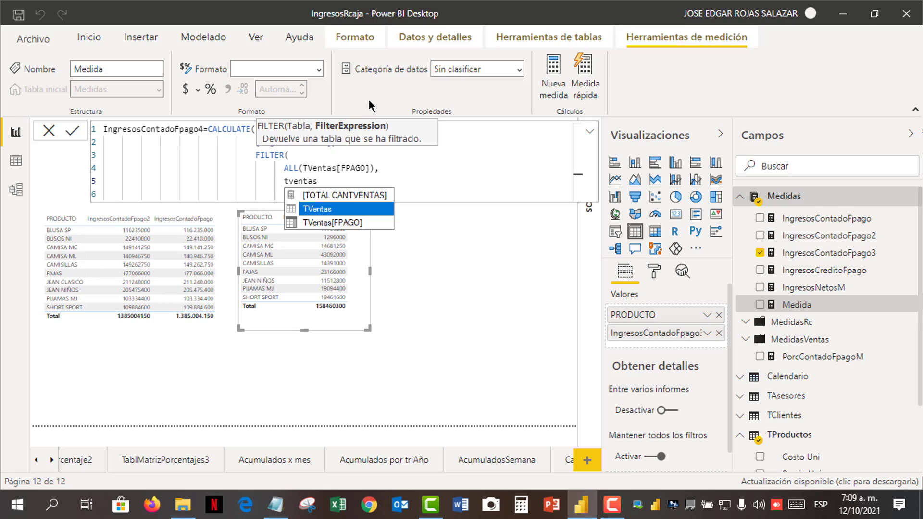
{"action": "double_click", "coordinate": [354, 223]}
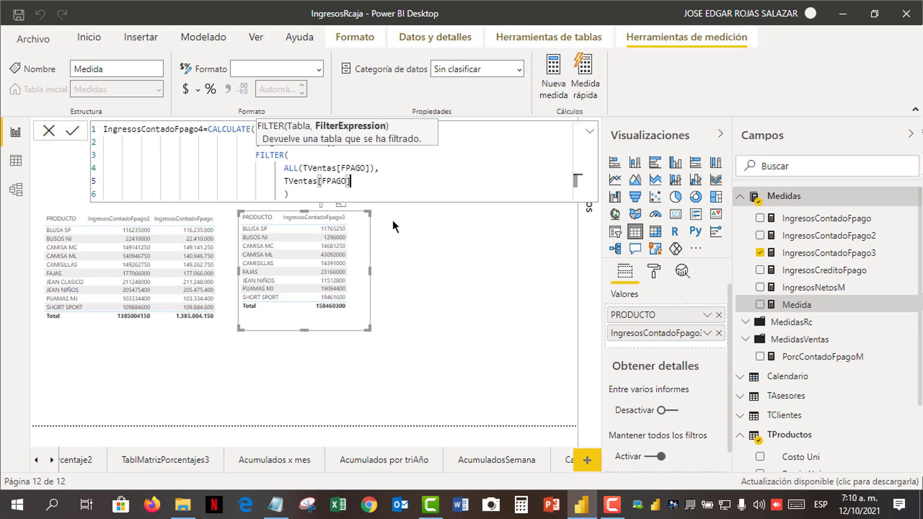
{"action": "type", "text": "="}
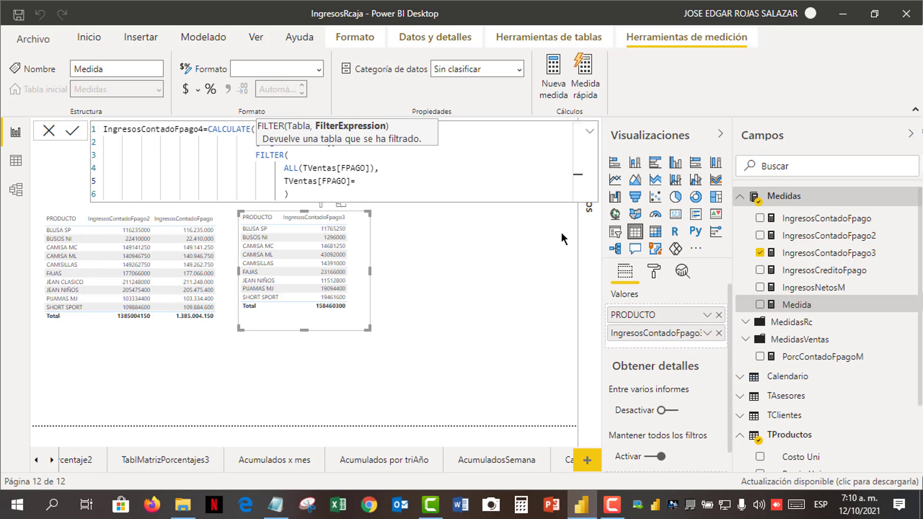
{"action": "type", "text": "\"contado\""}
Align the closing parenthesis of the first FILTER with its function name, and add a comma and a new line
{"action": "key", "text": "Down"}
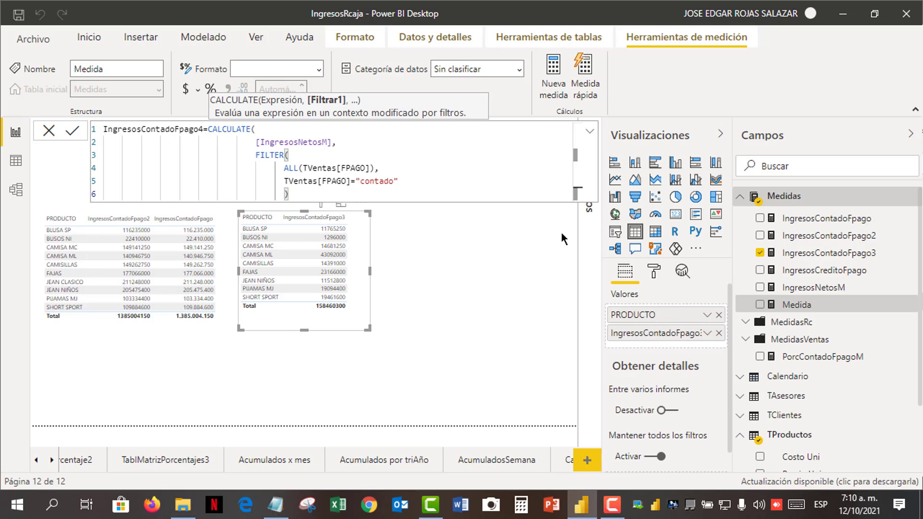
{"action": "key", "text": "BackSpace"}
{"action": "key", "text": "BackSpace"}
{"action": "key", "text": "BackSpace"}
{"action": "key", "text": "BackSpace"}
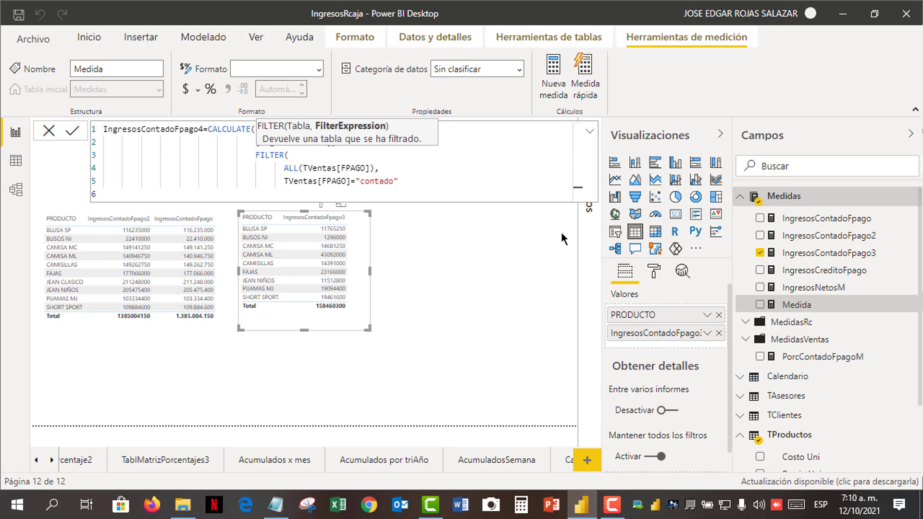
{"action": "type", "text": ")"}
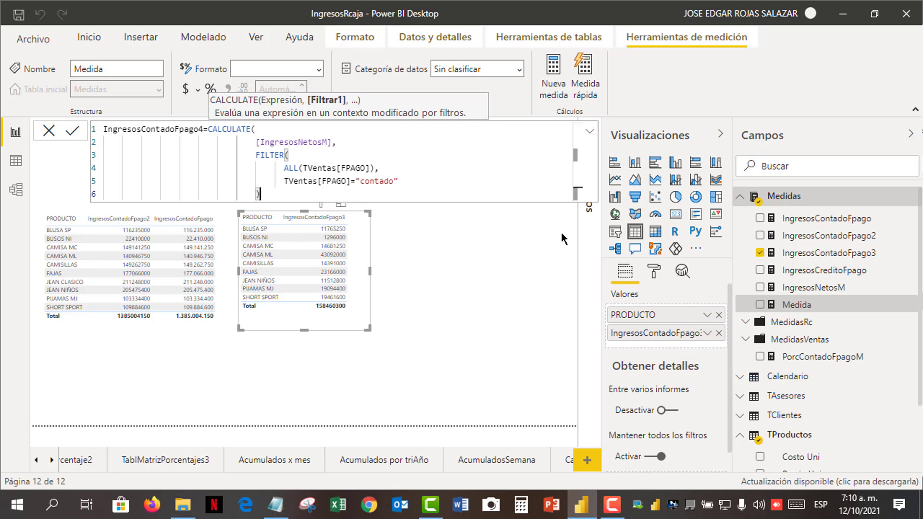
{"action": "type", "text": ","}
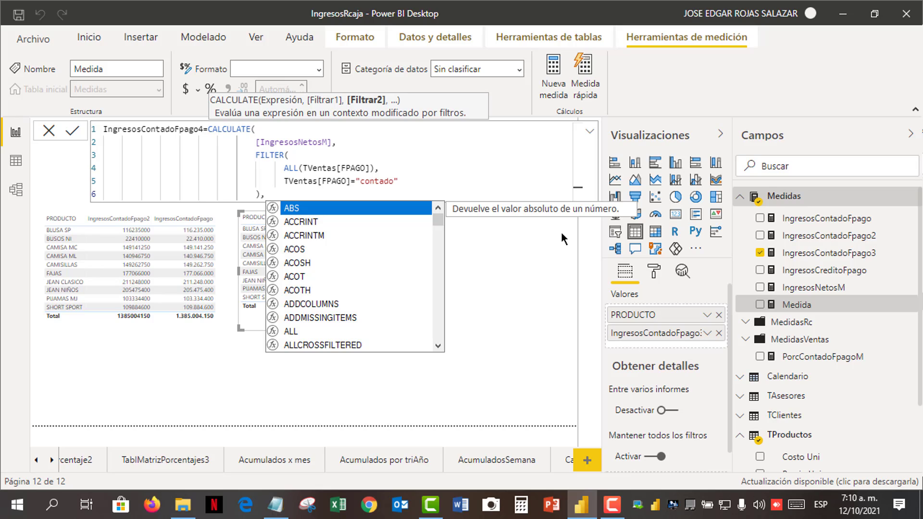
{"action": "key", "text": "shift+Return"}
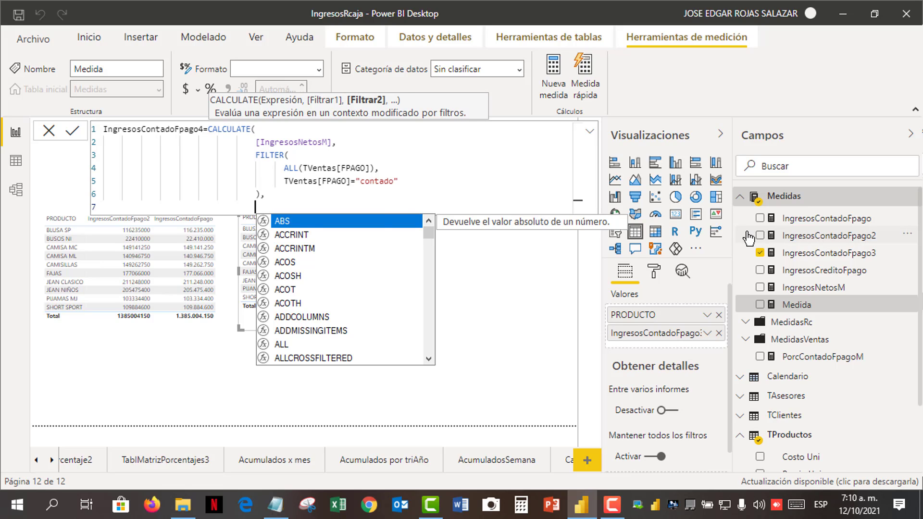
Add a second FILTER function with ALL(TVentas[IDEASESOR]) as its table argument, followed by a comma
{"action": "type", "text": "fil"}
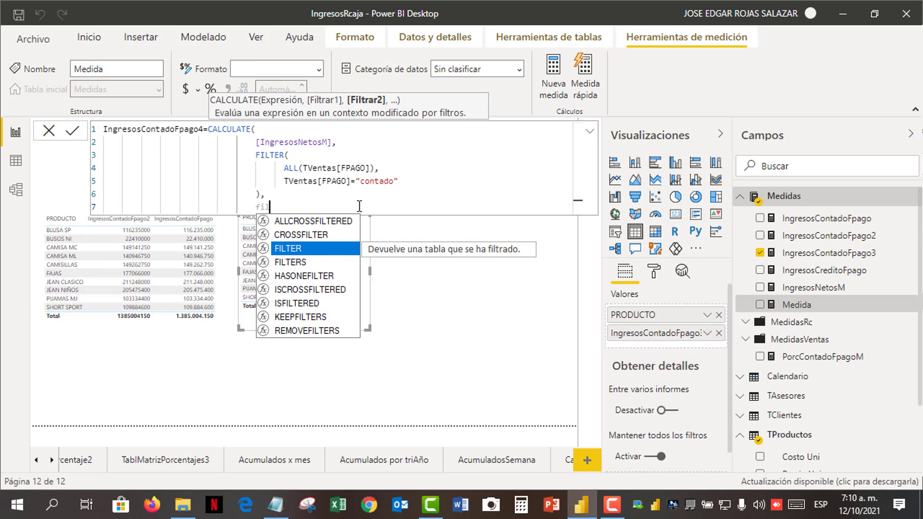
{"action": "left_click", "coordinate": [298, 248]}
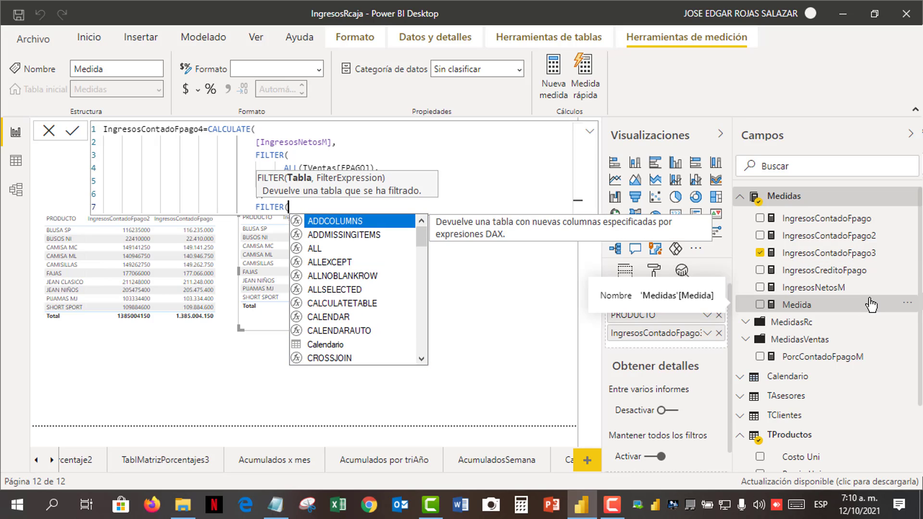
{"action": "key", "text": "shift+Return"}
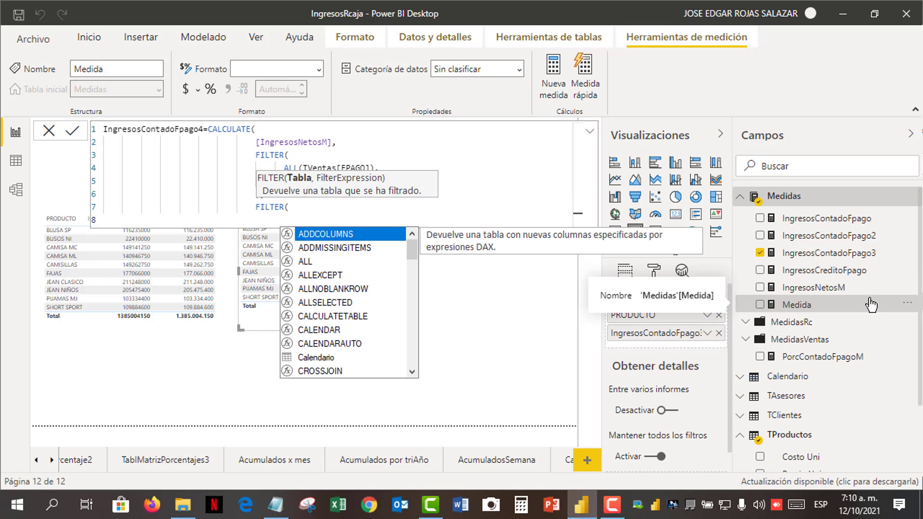
{"action": "type", "text": "all"}
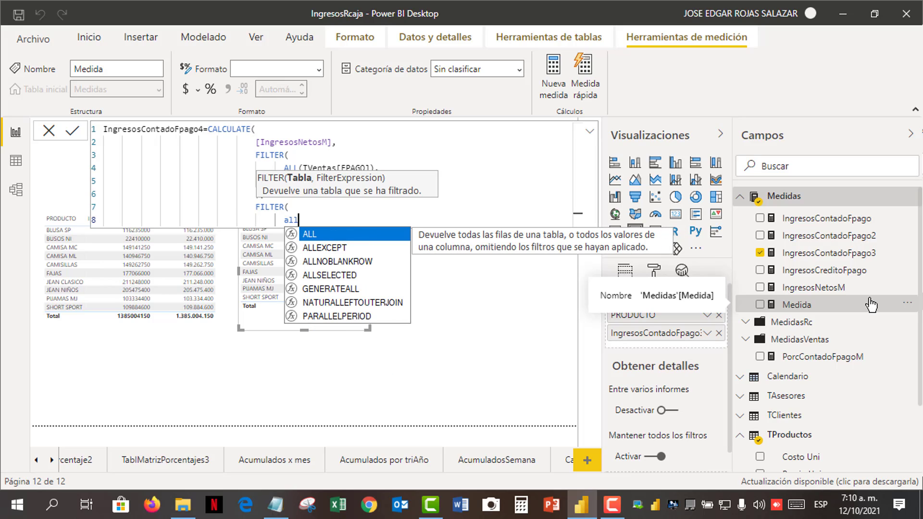
{"action": "left_click", "coordinate": [342, 231]}
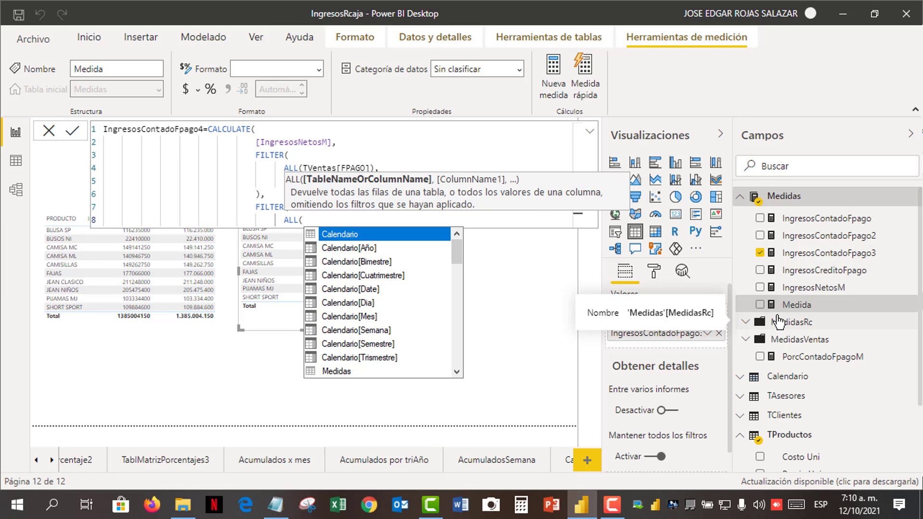
{"action": "type", "text": "tventas"}
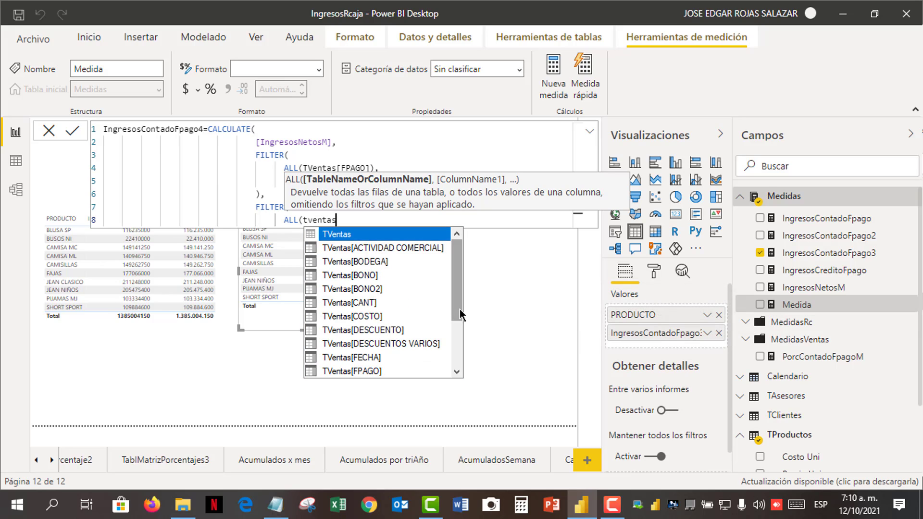
{"action": "left_click_drag", "start_coordinate": [460, 310], "coordinate": [456, 334]}
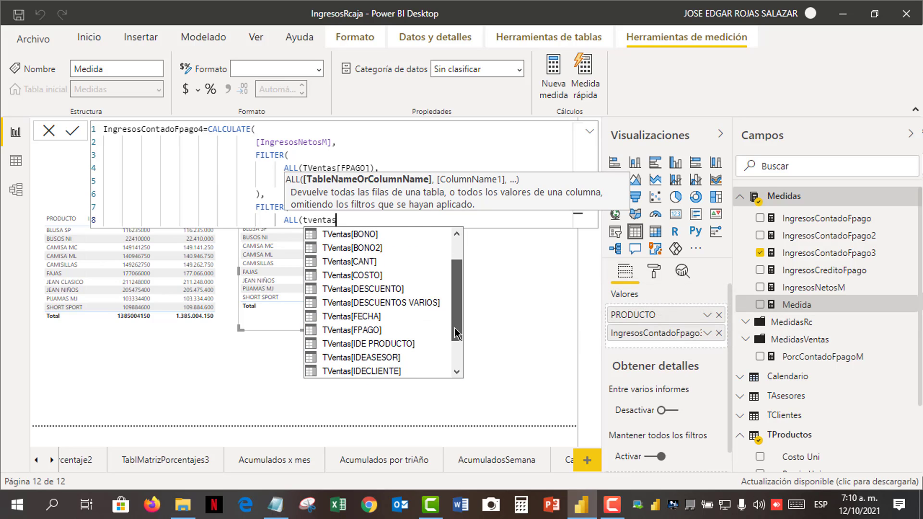
{"action": "left_click", "coordinate": [389, 357]}
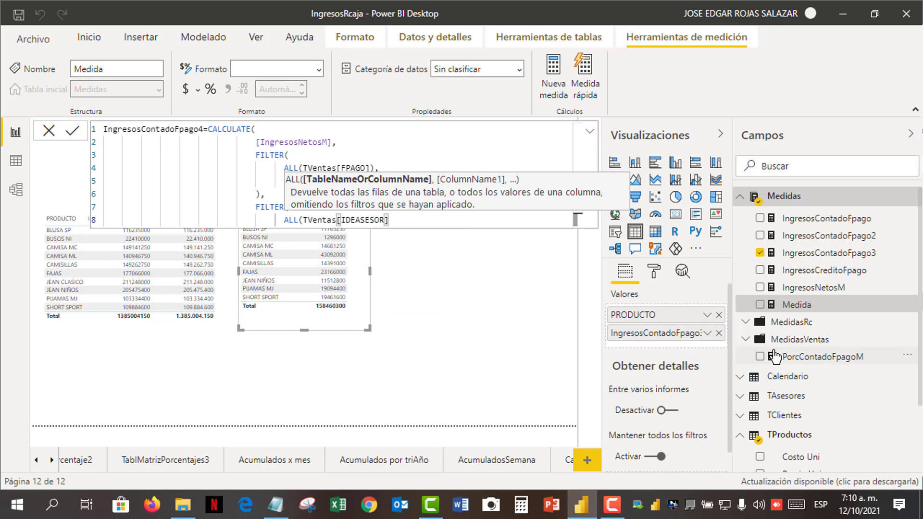
{"action": "type", "text": ")"}
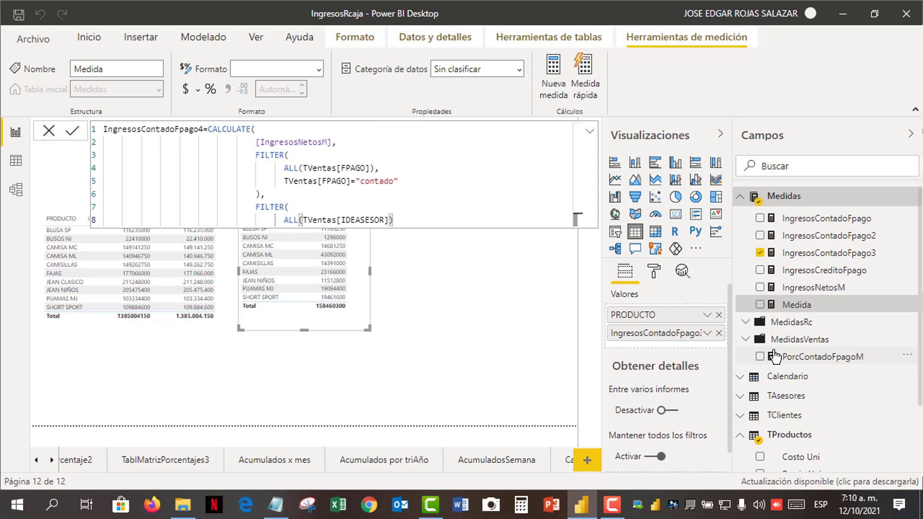
{"action": "type", "text": ";"}
{"action": "key", "text": "BackSpace"}
{"action": "type", "text": ","}
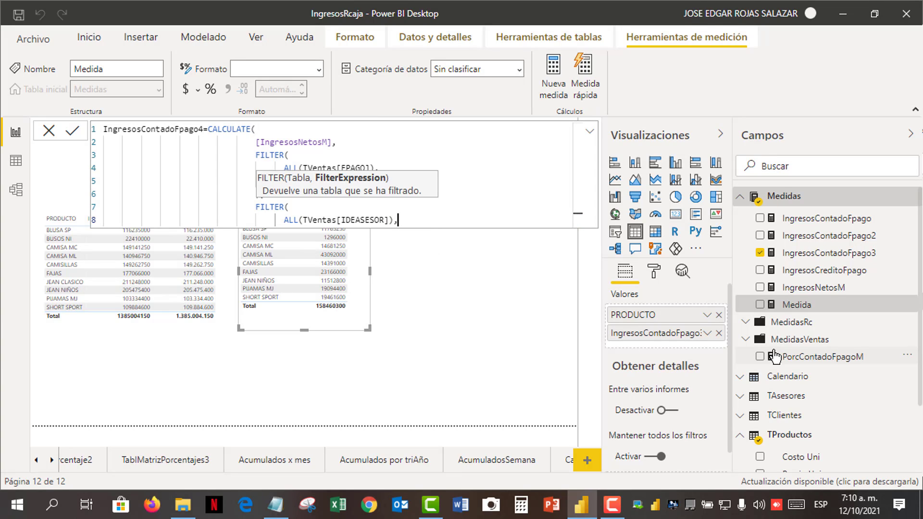
Add the filter condition TVentas[IDEASESOR]=1302 on its own line inside the second FILTER
{"action": "key", "text": "shift+Return"}
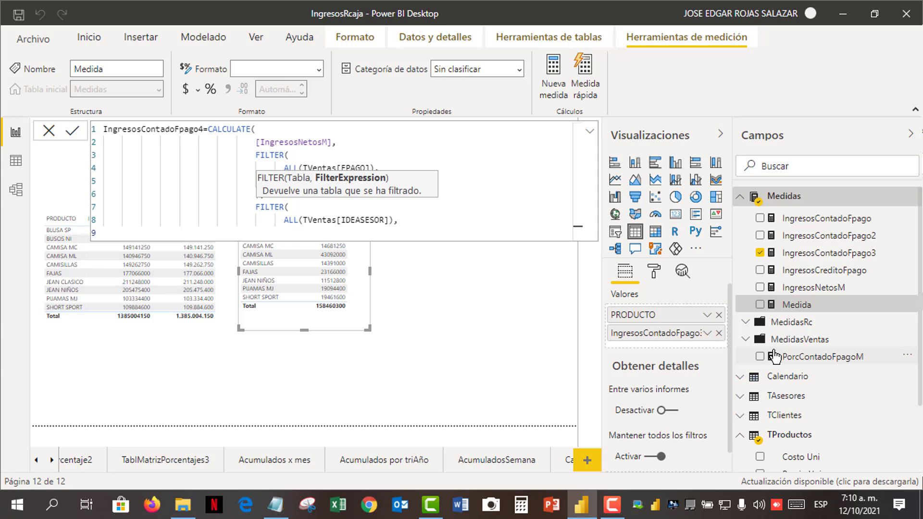
{"action": "type", "text": "tventas"}
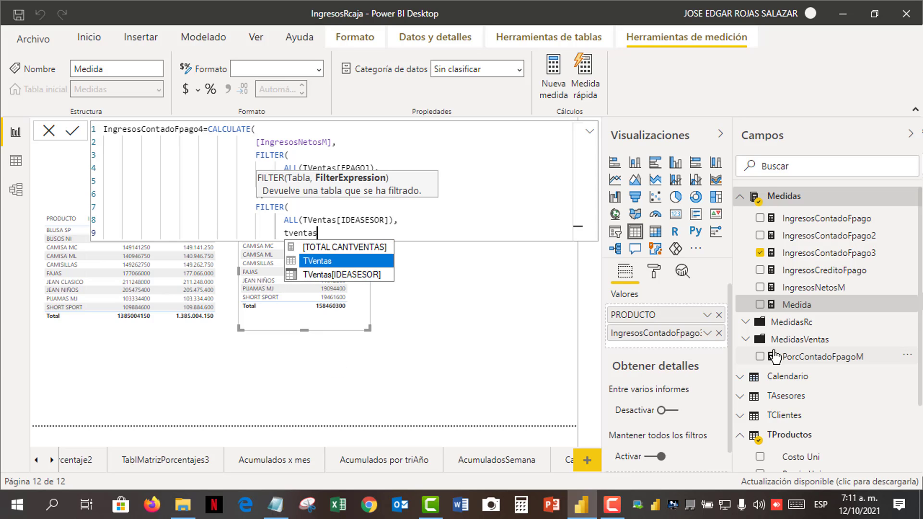
{"action": "left_click", "coordinate": [366, 274]}
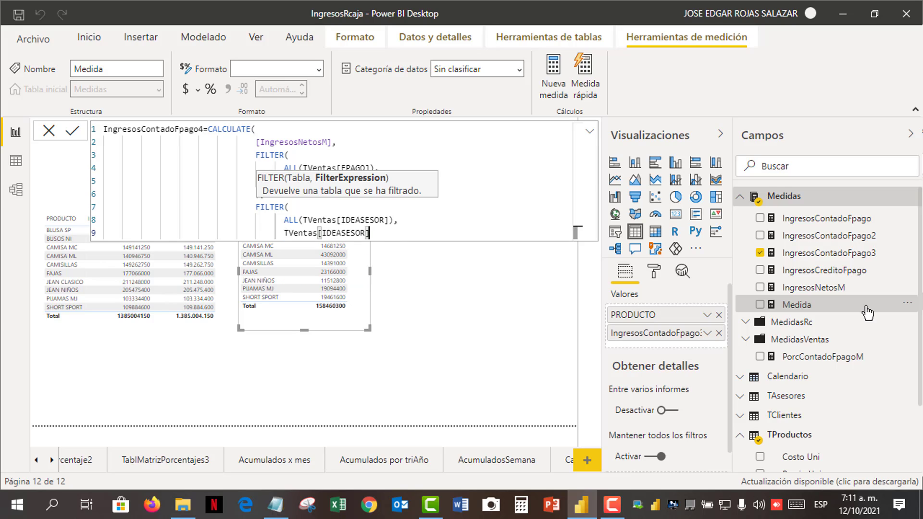
{"action": "type", "text": "="}
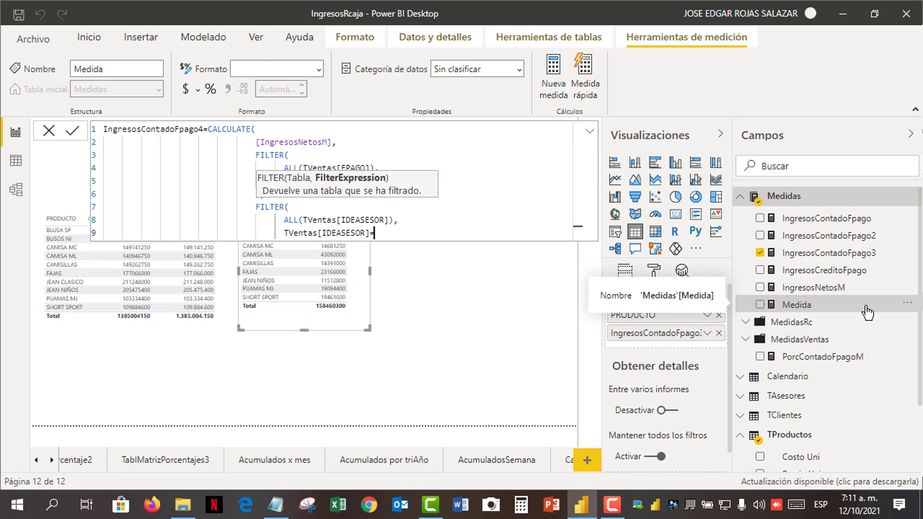
{"action": "type", "text": "1302"}
Close the second FILTER with a parenthesis aligned to its function name, followed by a comma and a new line
{"action": "key", "text": "shift+Return"}
{"action": "key", "text": "BackSpace"}
{"action": "key", "text": "BackSpace"}
{"action": "key", "text": "BackSpace"}
{"action": "key", "text": "BackSpace"}
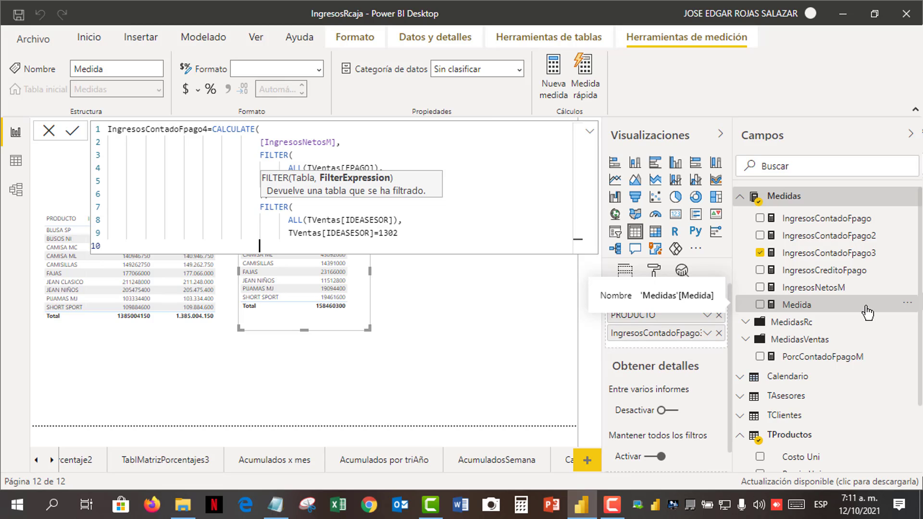
{"action": "type", "text": ")"}
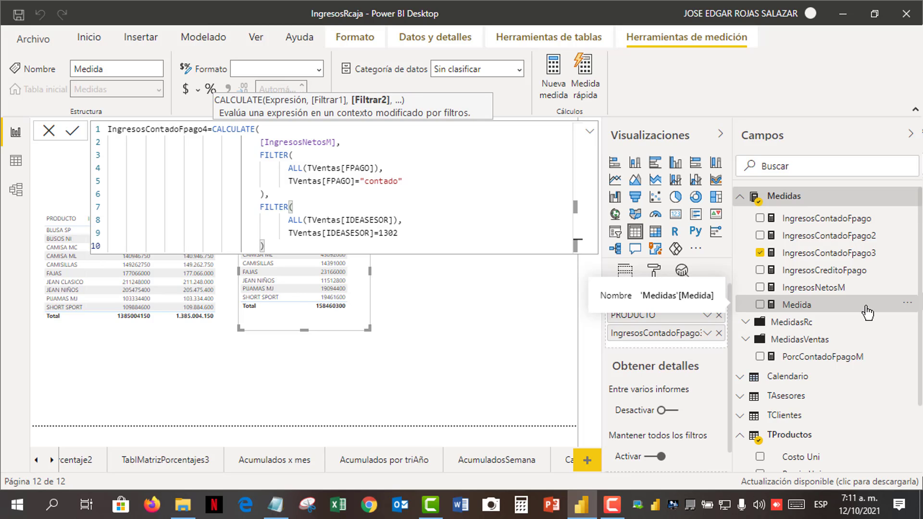
{"action": "type", "text": ","}
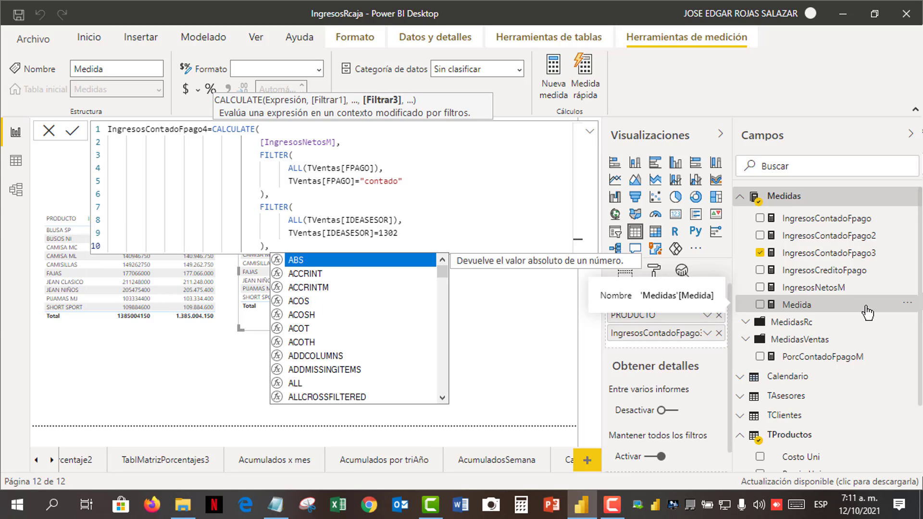
{"action": "key", "text": "shift+Return"}
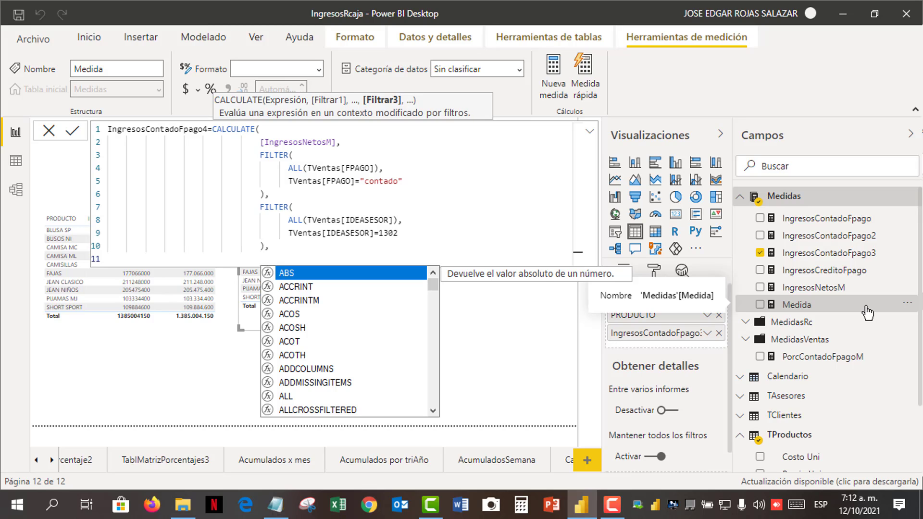
Add a third FILTER function with an ALL function on the next line as its table argument
{"action": "type", "text": "fil"}
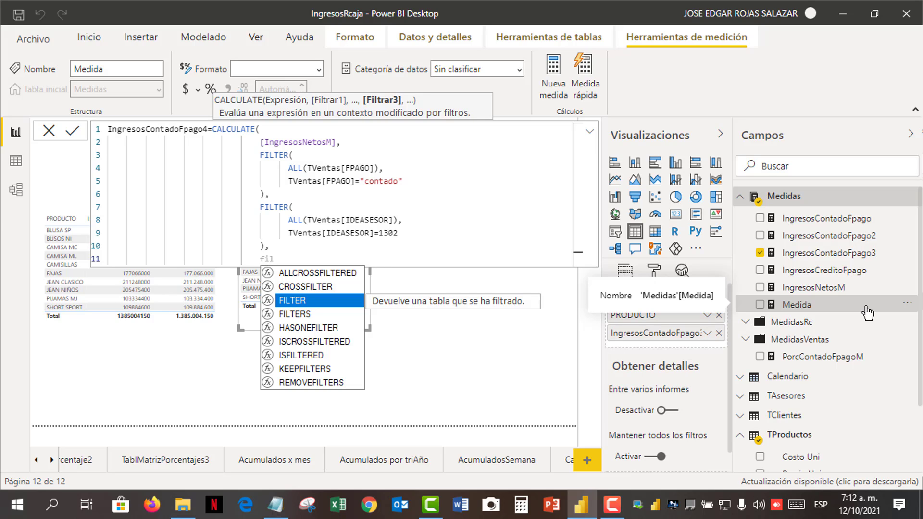
{"action": "left_click", "coordinate": [307, 304]}
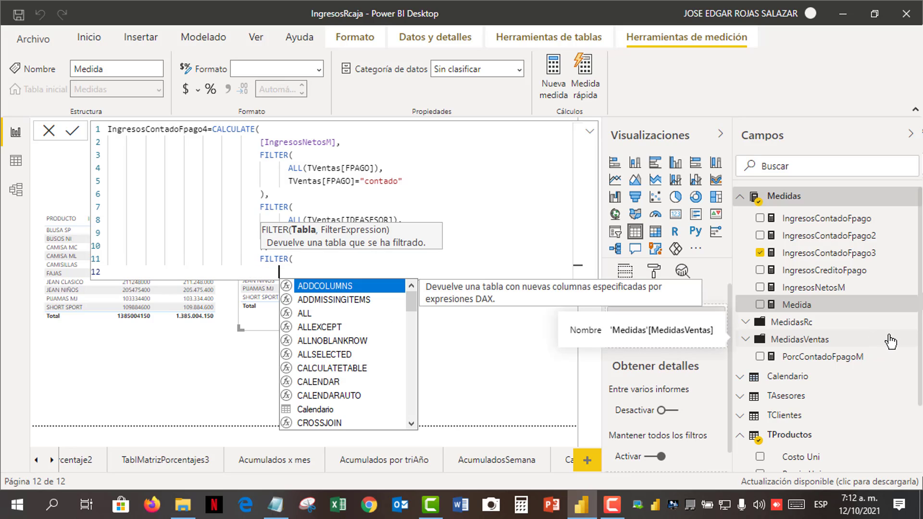
{"action": "key", "text": "Return"}
{"action": "type", "text": "all"}
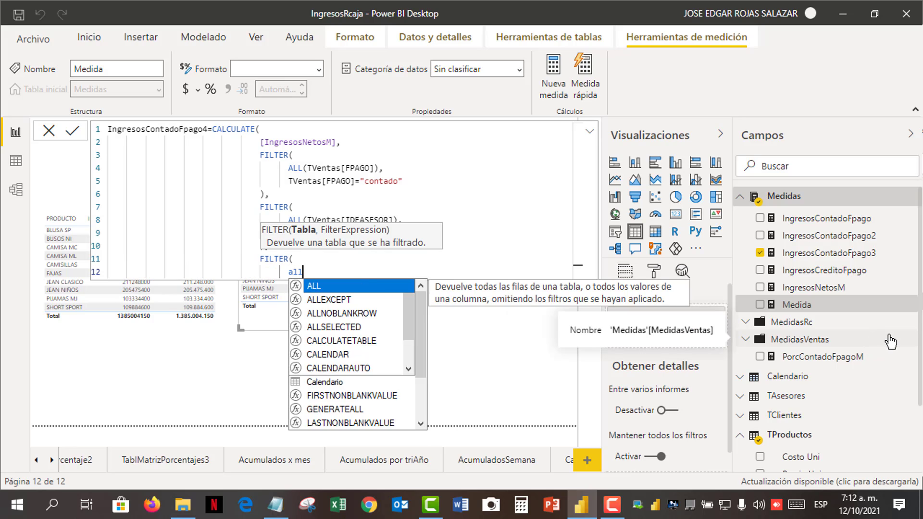
{"action": "left_click", "coordinate": [350, 287]}
Give the third filter's ALL function the column TVentas[FECHA], close it and add a comma
{"action": "type", "text": "t"}
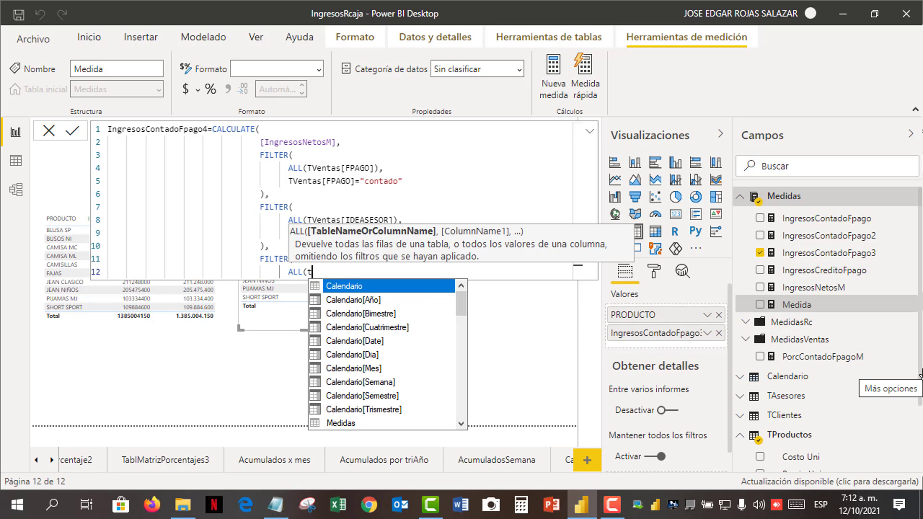
{"action": "type", "text": "ventas"}
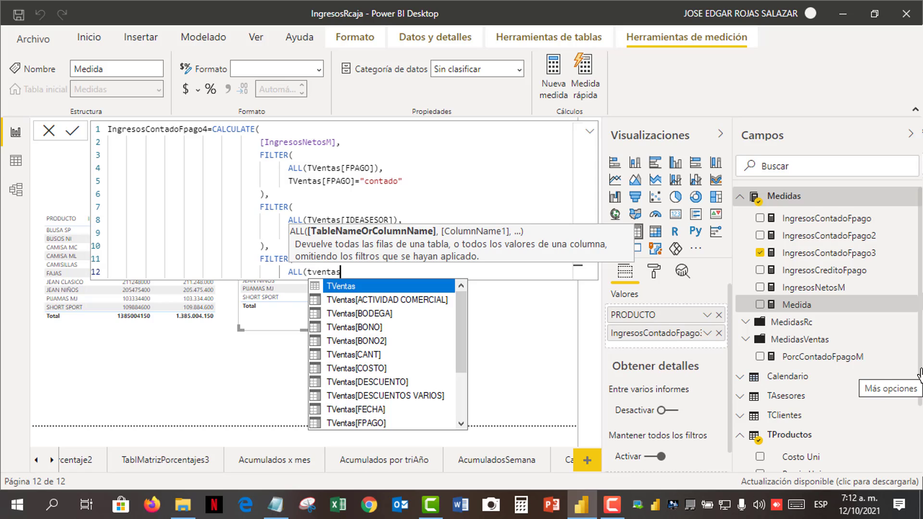
{"action": "key", "text": "Escape"}
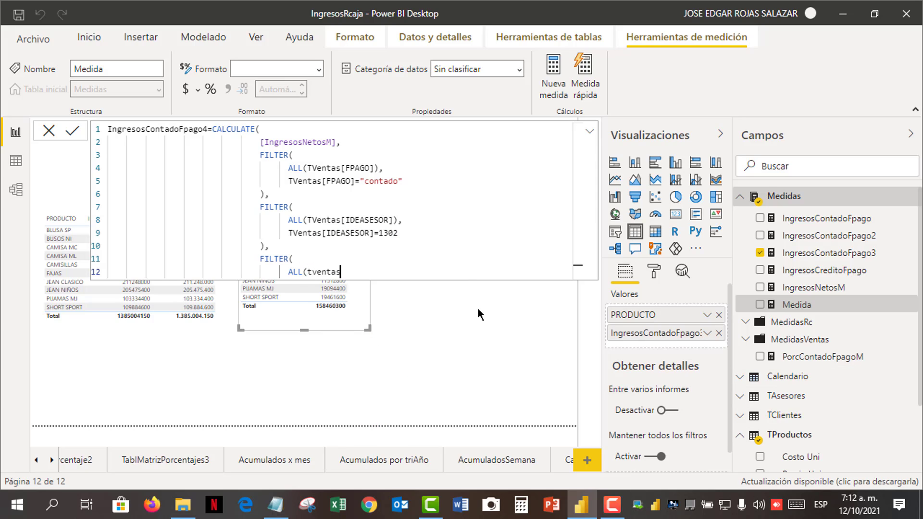
{"action": "key", "text": "BackSpace"}
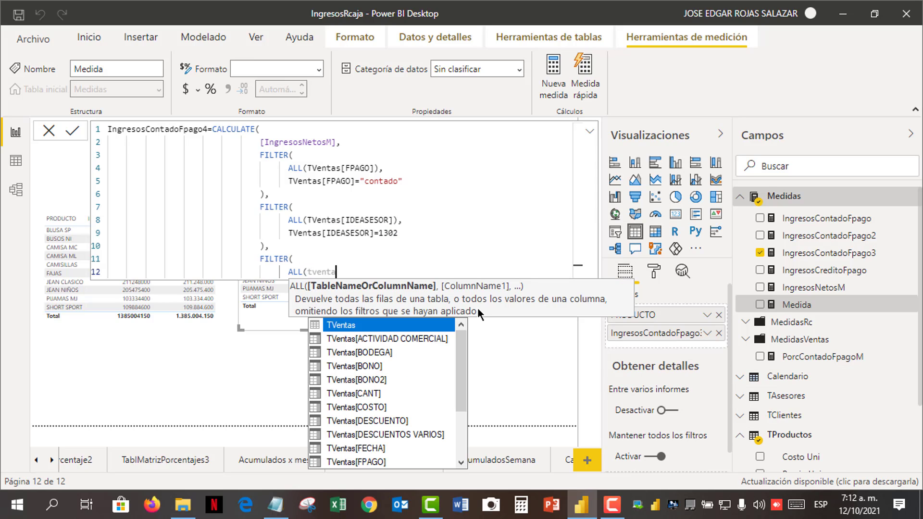
{"action": "double_click", "coordinate": [369, 447]}
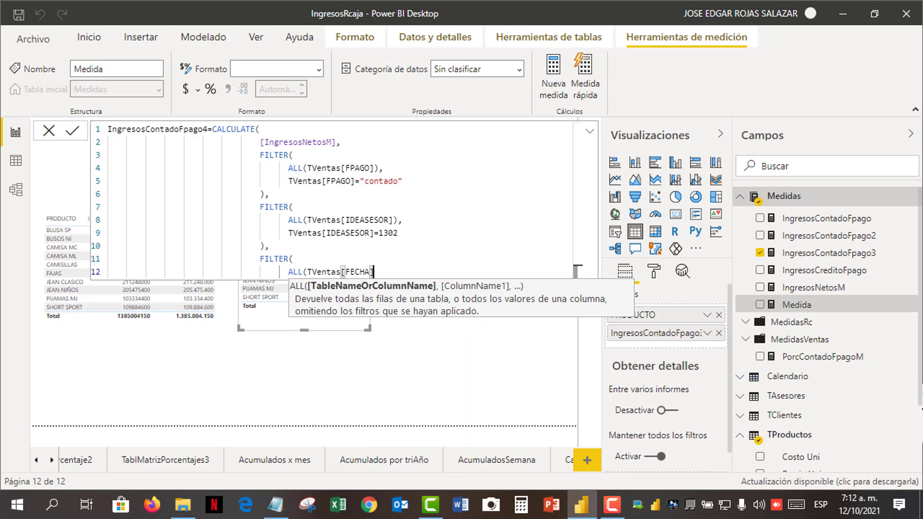
{"action": "type", "text": ")"}
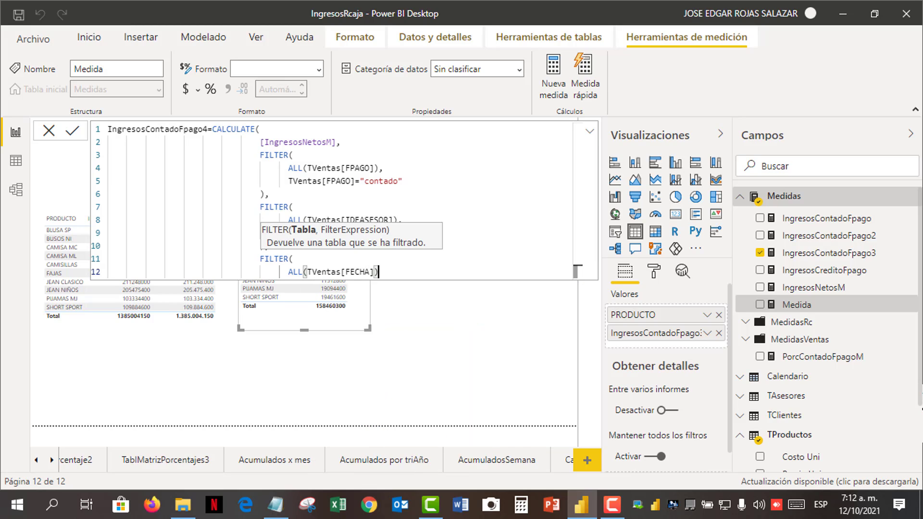
{"action": "type", "text": ";"}
{"action": "key", "text": "BackSpace"}
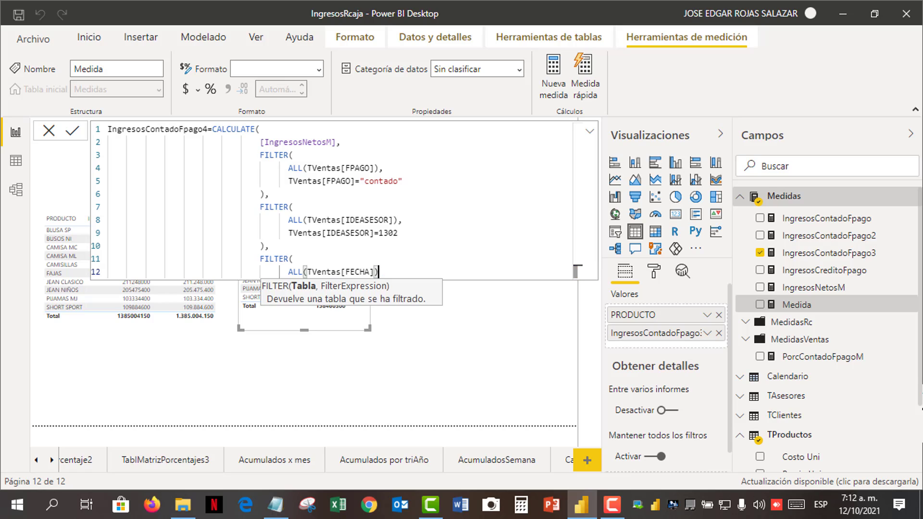
{"action": "type", "text": ","}
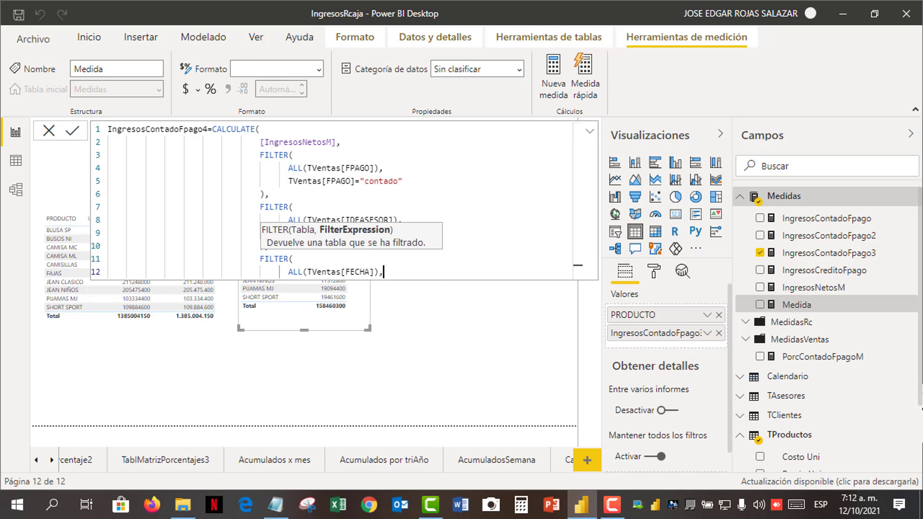
Add the date condition TVentas[FECHA]>DATE(2020,09,01) on a new line of the third FILTER
{"action": "key", "text": "shift+Return"}
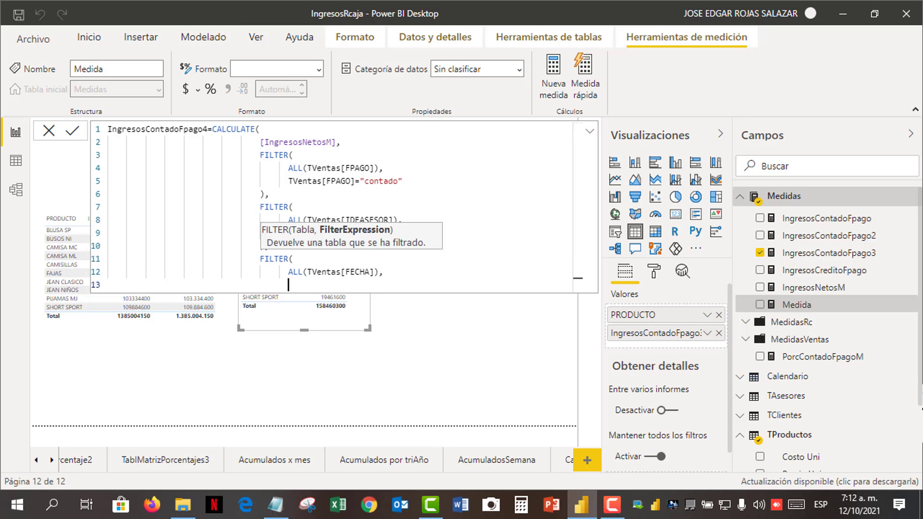
{"action": "type", "text": "tventas"}
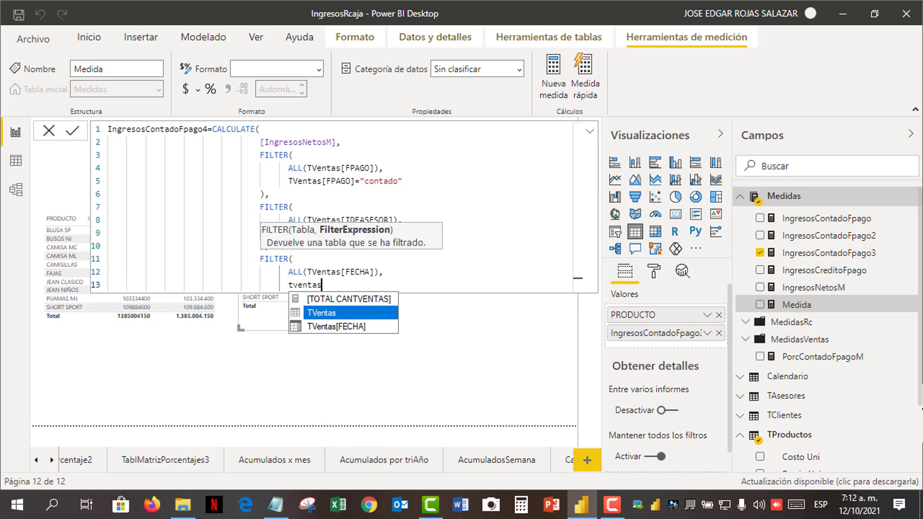
{"action": "left_click", "coordinate": [339, 327]}
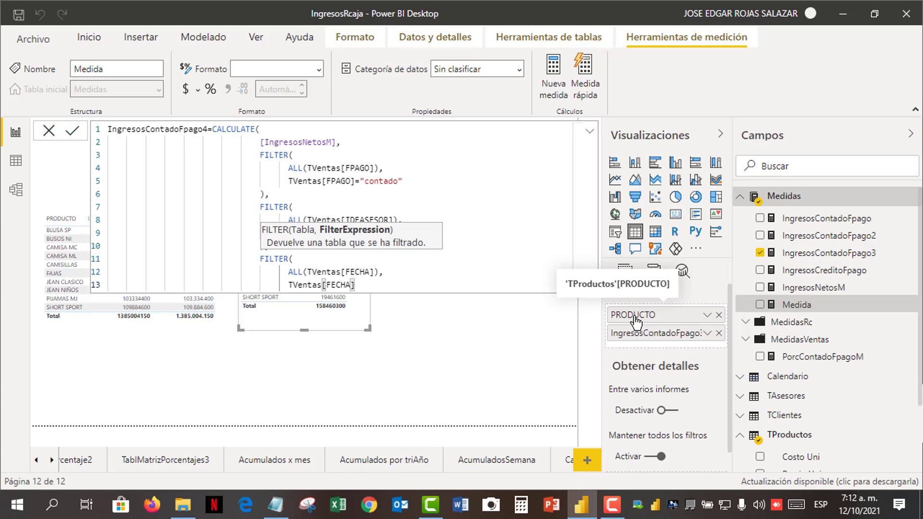
{"action": "type", "text": ">date"}
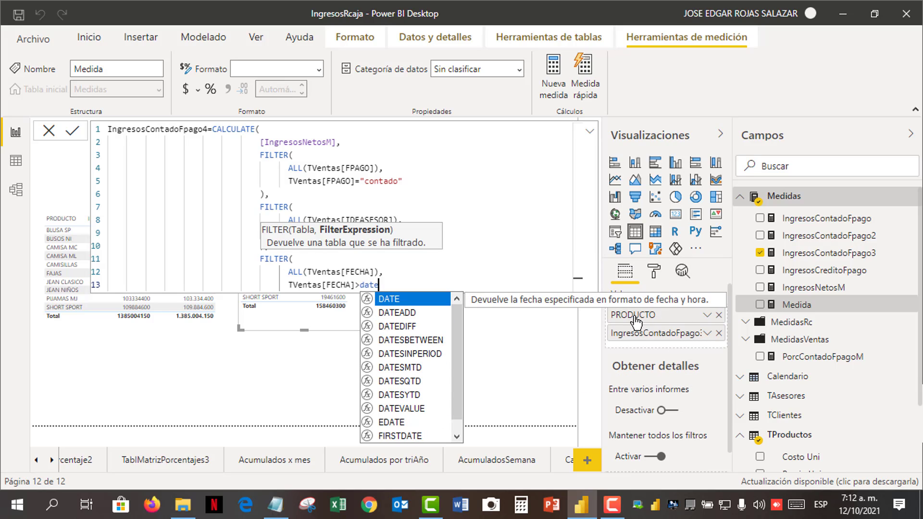
{"action": "double_click", "coordinate": [395, 299]}
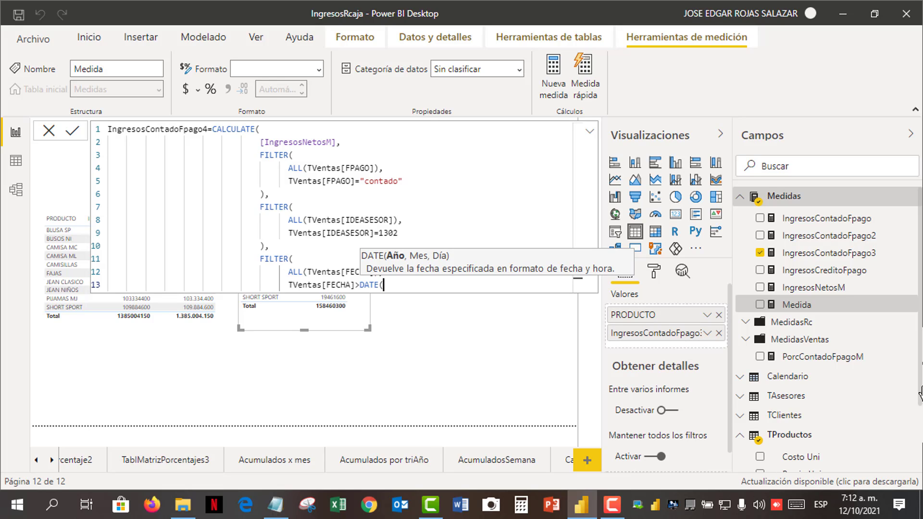
{"action": "type", "text": "2020,"}
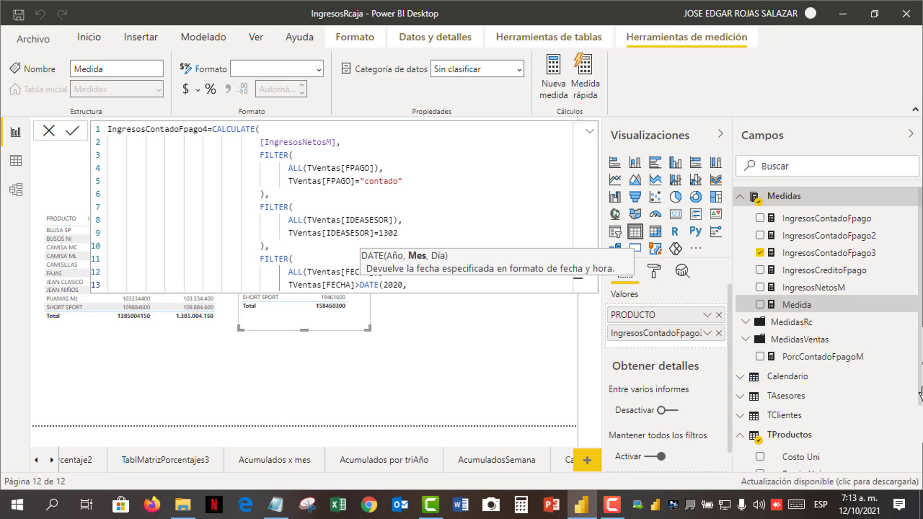
{"action": "type", "text": "09,01)"}
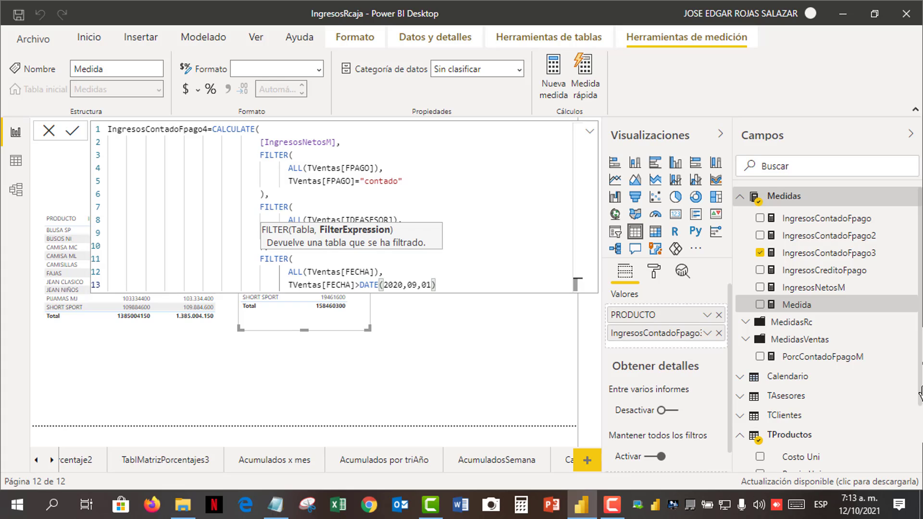
Extend the date condition with &&TVentas[FECHA]<date(2020,11,1)
{"action": "type", "text": "&&"}
{"action": "type", "text": "tve"}
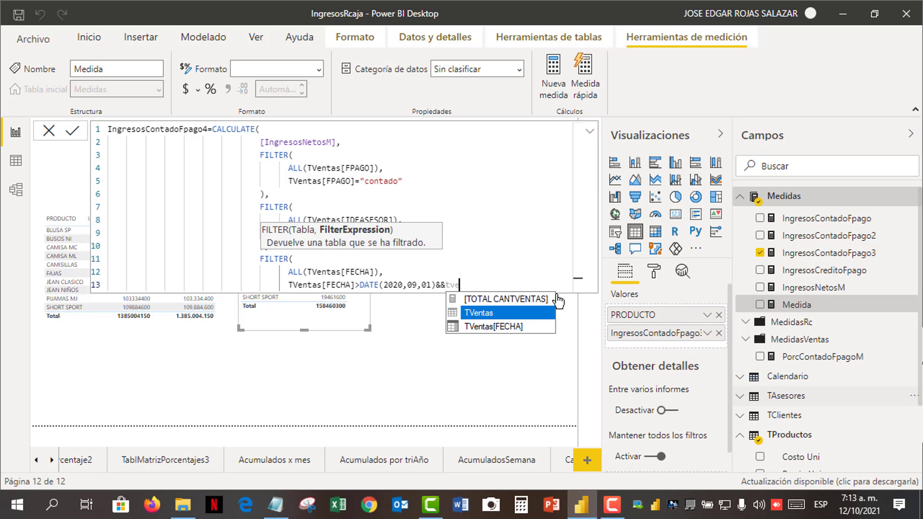
{"action": "left_click", "coordinate": [516, 328]}
{"action": "double_click", "coordinate": [516, 326]}
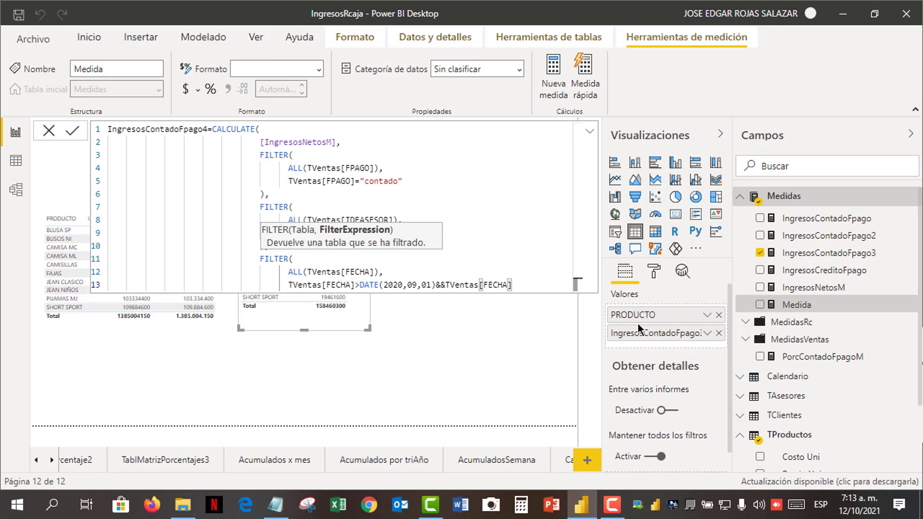
{"action": "type", "text": "<date"}
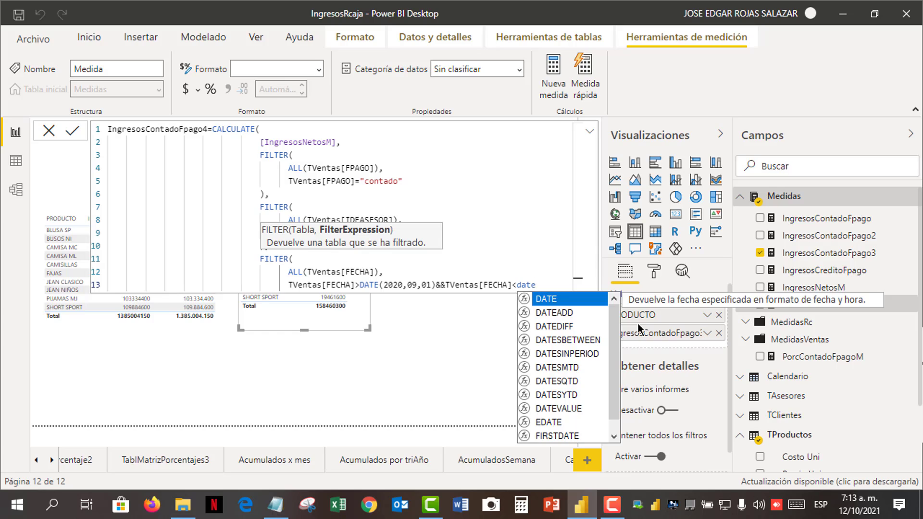
{"action": "type", "text": "(2020"}
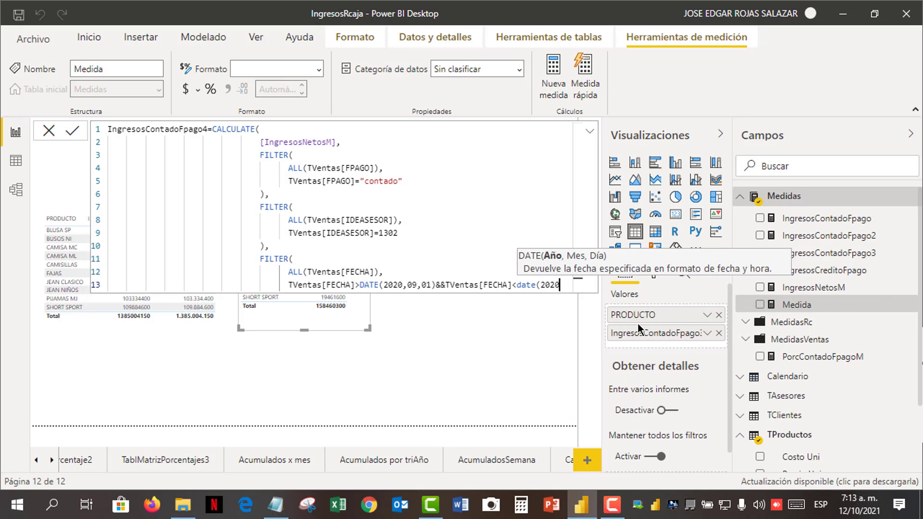
{"action": "type", "text": ",11"}
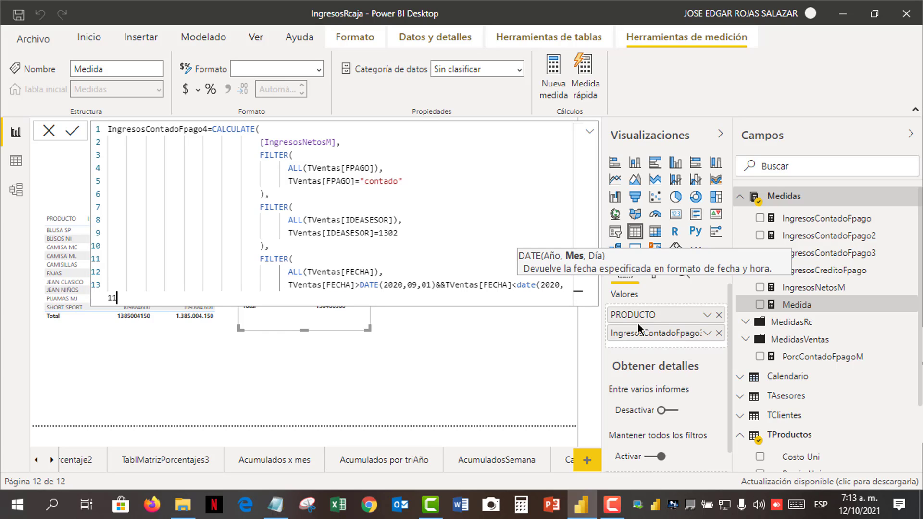
{"action": "type", "text": ",1)"}
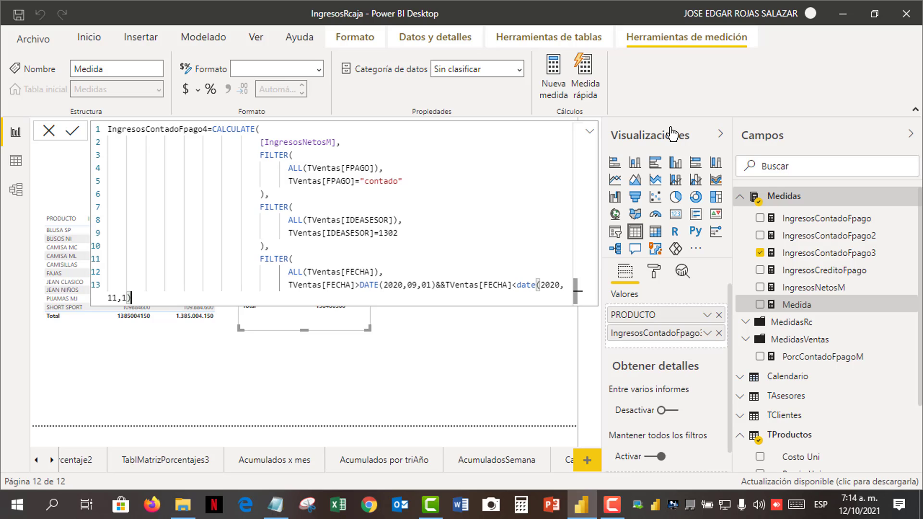
Close the third FILTER on its own line and commit the IngresosContadoFpago4 measure formula
{"action": "key", "text": "shift+Return"}
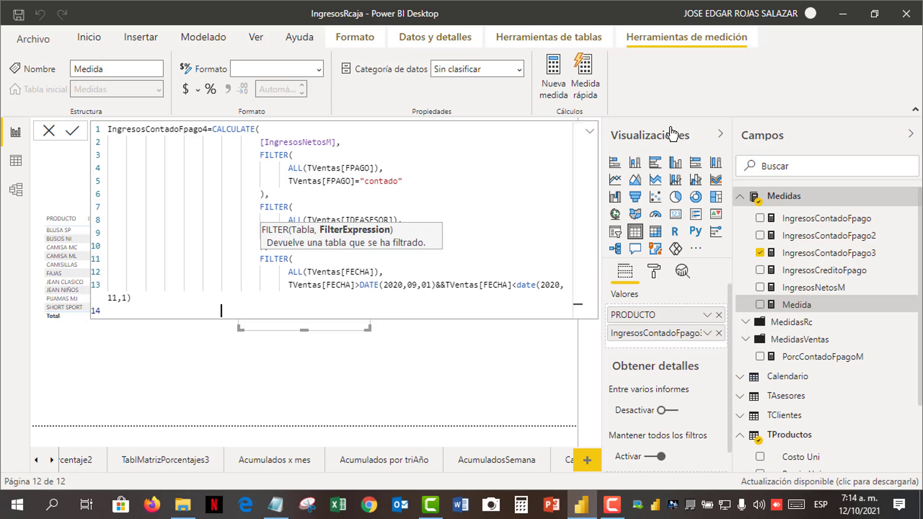
{"action": "type", "text": ")"}
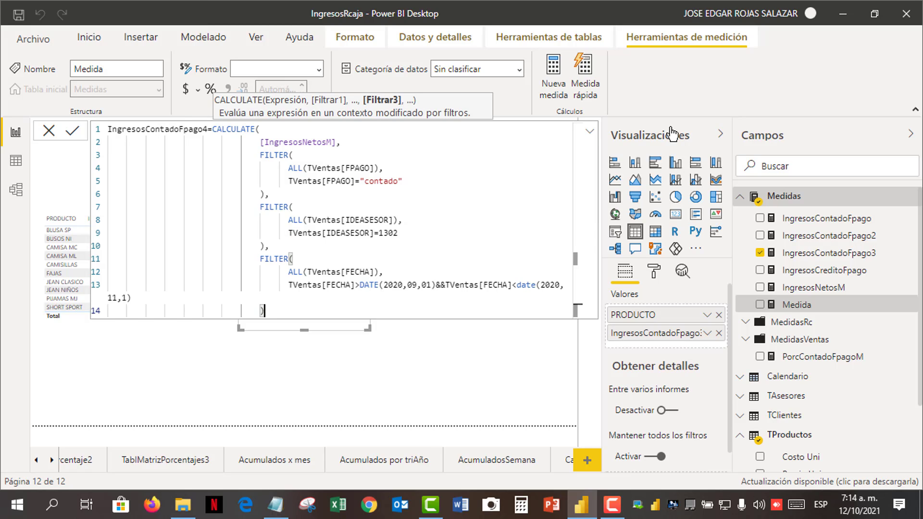
{"action": "left_click", "coordinate": [72, 132]}
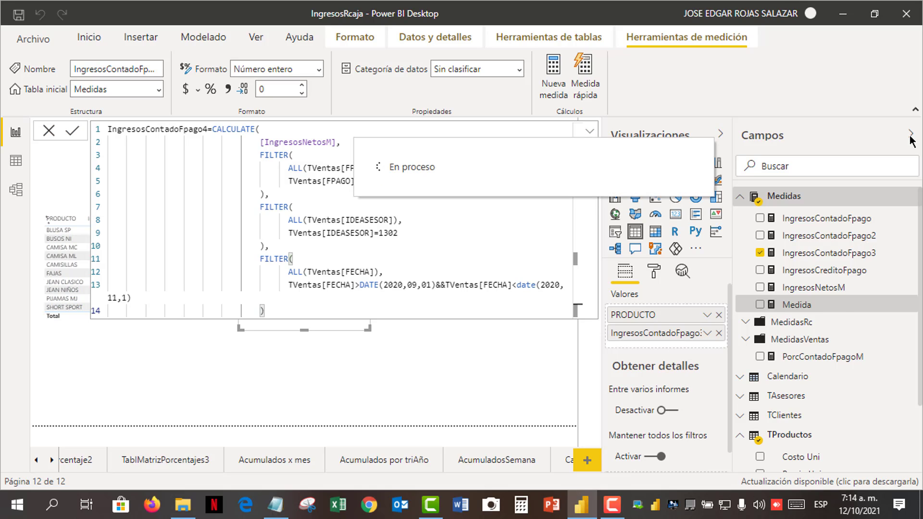
Move CALCULATE's closing parenthesis to its own unindented line below the third FILTER and commit the IngresosContadoFpago4 formula
{"action": "left_click", "coordinate": [908, 136]}
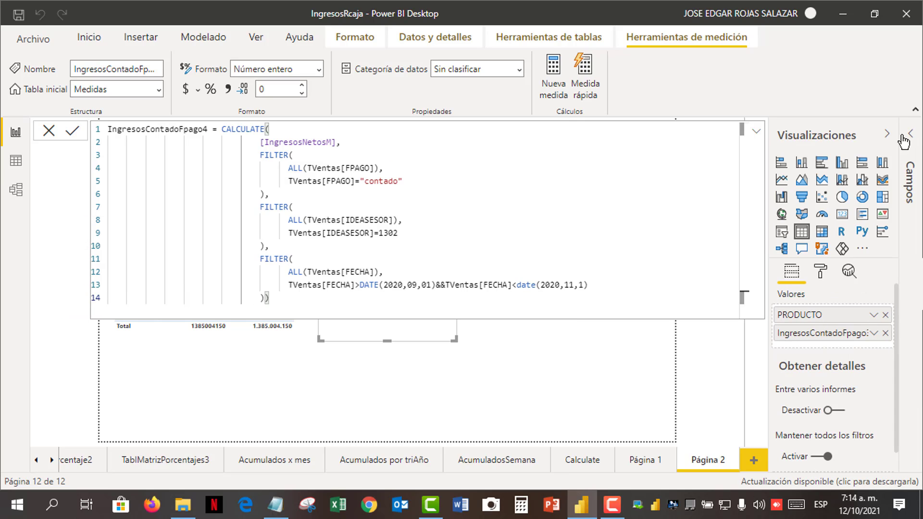
{"action": "left_click", "coordinate": [887, 133]}
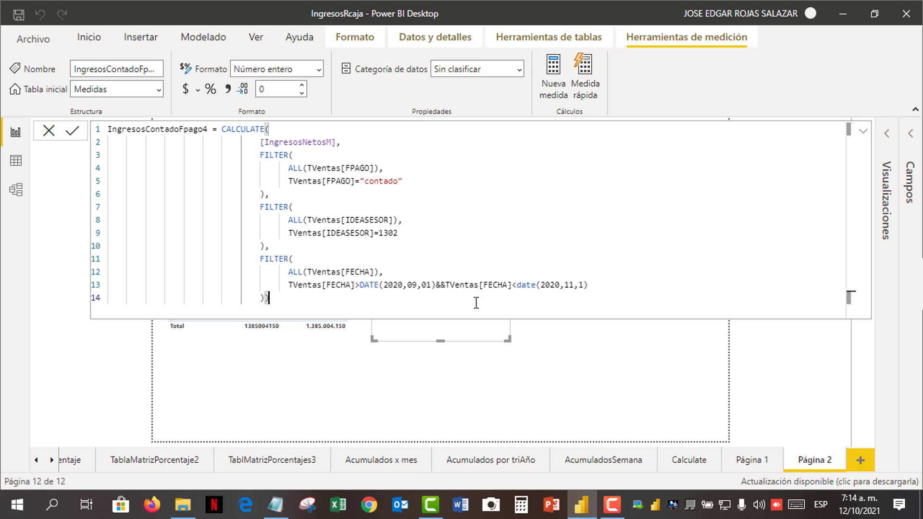
{"action": "key", "text": "BackSpace"}
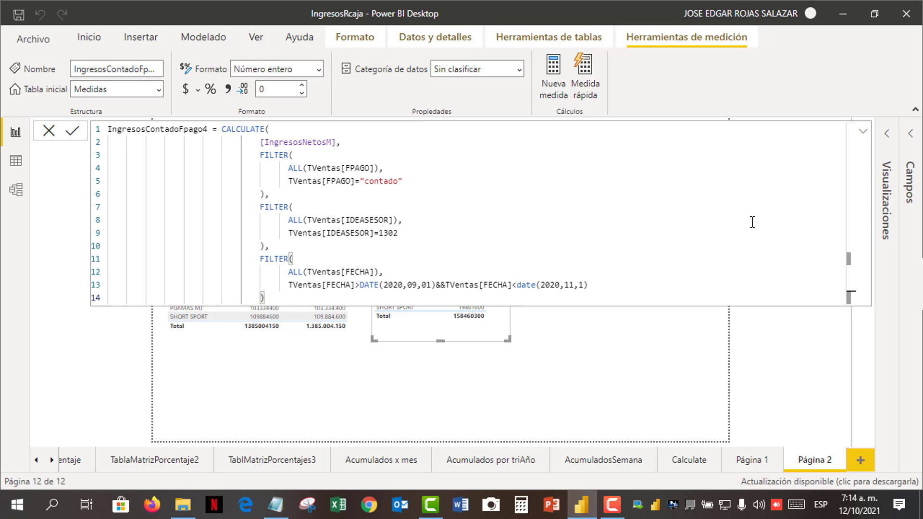
{"action": "key", "text": "shift+Return"}
{"action": "key", "text": "Left"}
{"action": "key", "text": "Left"}
{"action": "key", "text": "Left"}
{"action": "key", "text": "Left"}
{"action": "key", "text": "Left"}
{"action": "key", "text": "Left"}
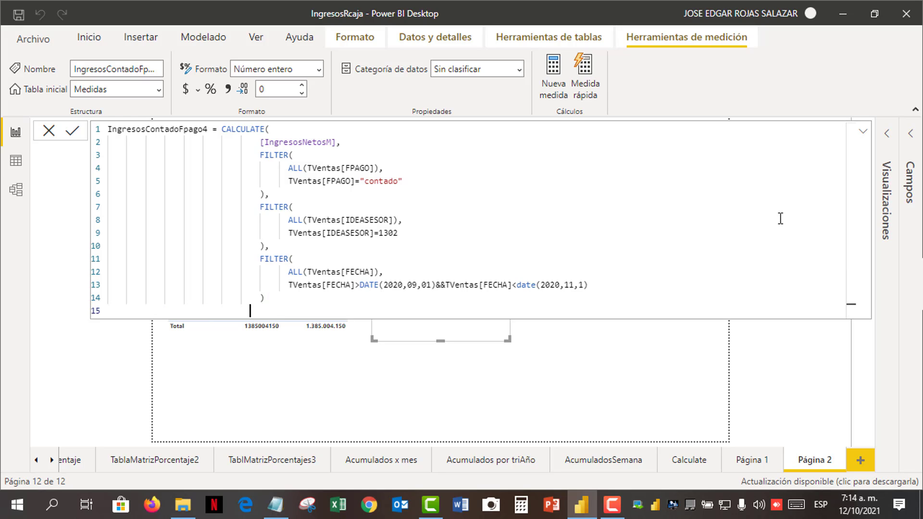
{"action": "type", "text": ")"}
{"action": "key", "text": "Return"}
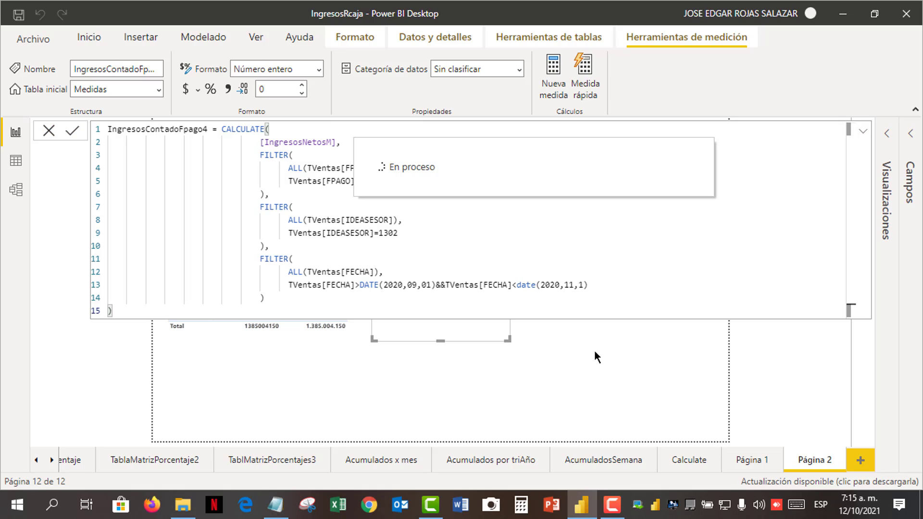
{"action": "left_click", "coordinate": [595, 351]}
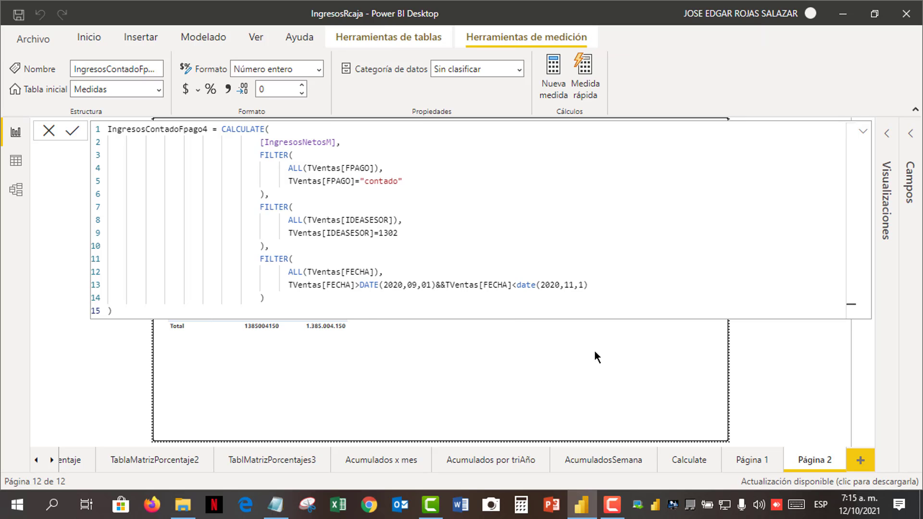
Add an empty table visual to the report page and place it beside the IngresosContadoFpago3 table
{"action": "left_click", "coordinate": [909, 137]}
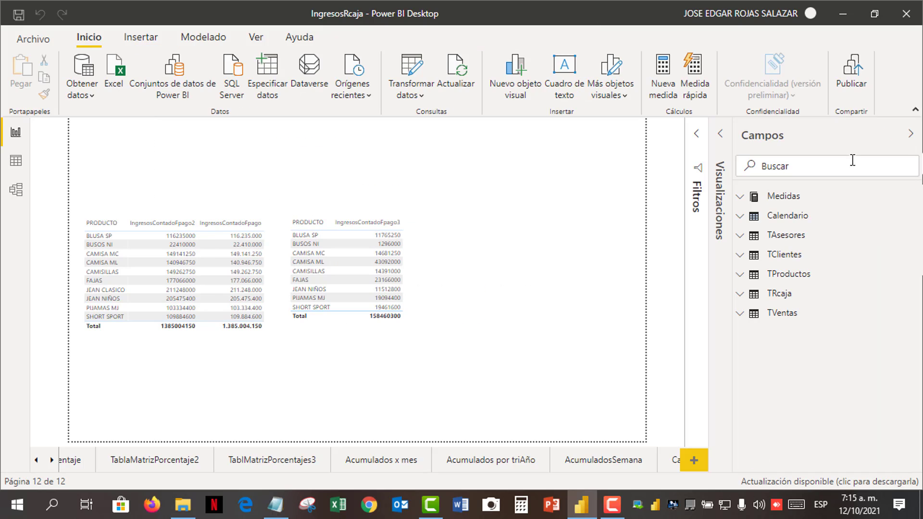
{"action": "left_click", "coordinate": [741, 199]}
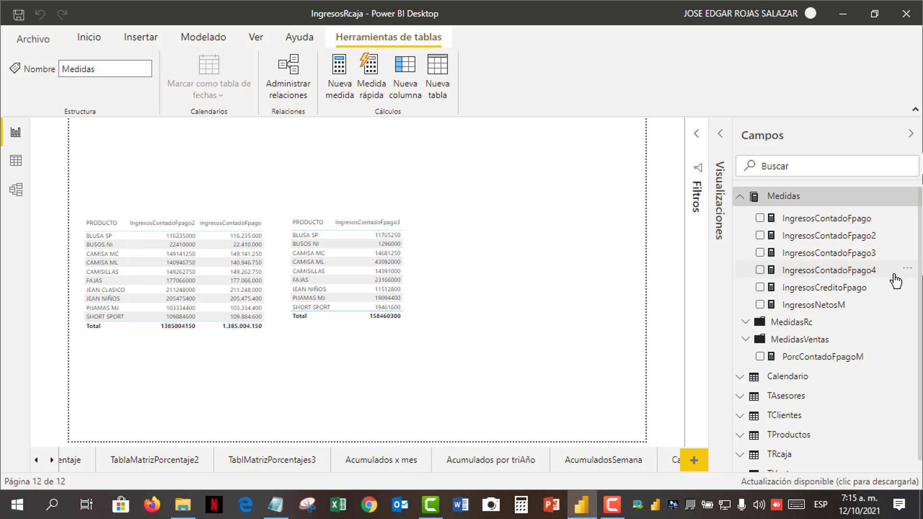
{"action": "left_click", "coordinate": [485, 240]}
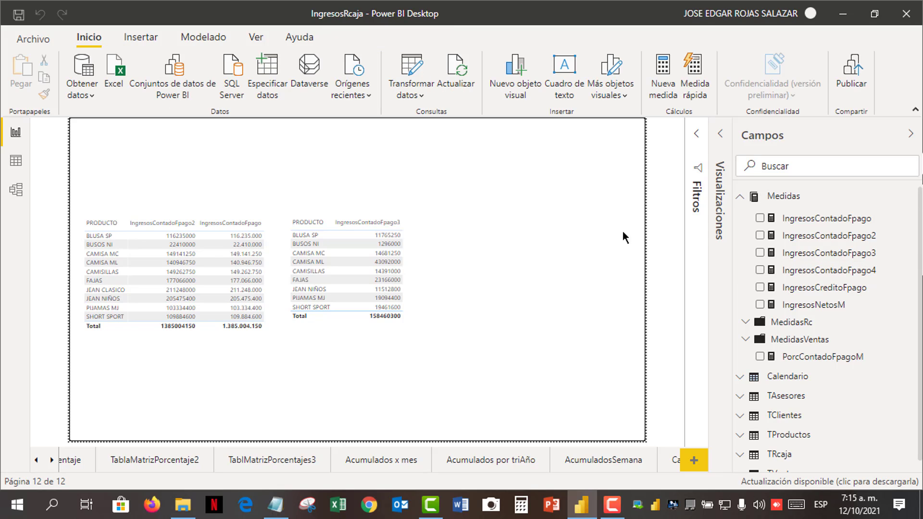
{"action": "left_click", "coordinate": [713, 152]}
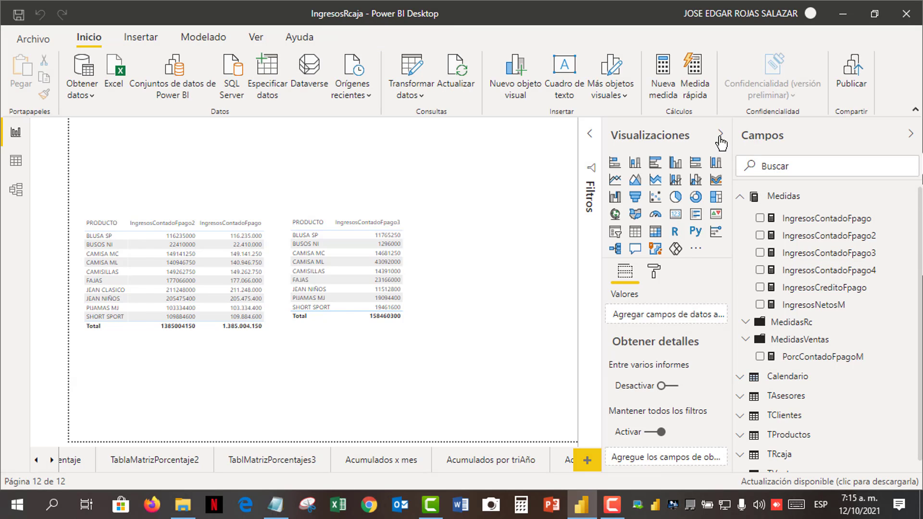
{"action": "left_click", "coordinate": [635, 232]}
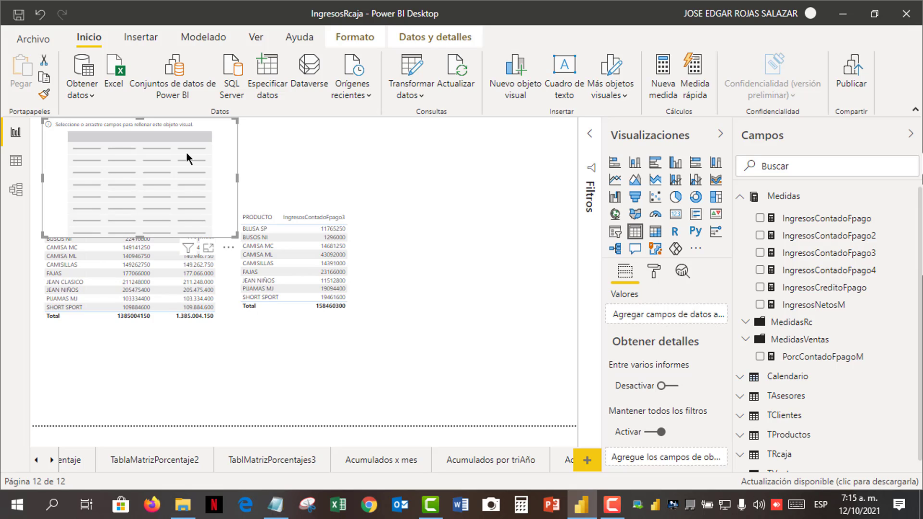
{"action": "left_click_drag", "start_coordinate": [186, 152], "coordinate": [510, 240]}
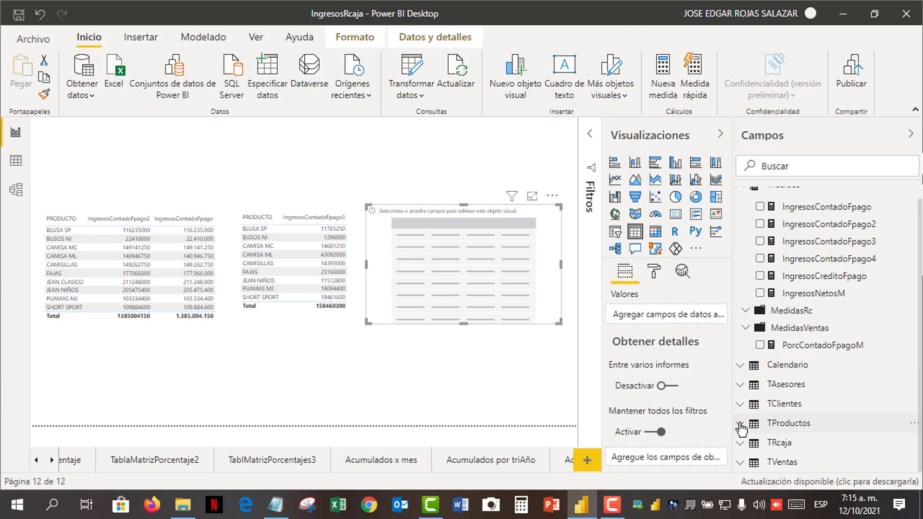
Fill the new table with PRODUCTO from TProductos and the IngresosContadoFpago4 measure
{"action": "left_click", "coordinate": [740, 425]}
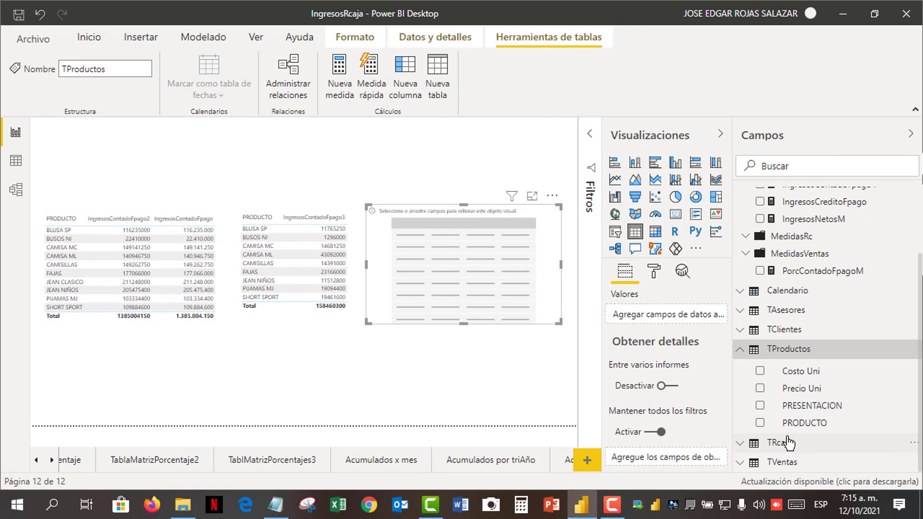
{"action": "left_click", "coordinate": [760, 423]}
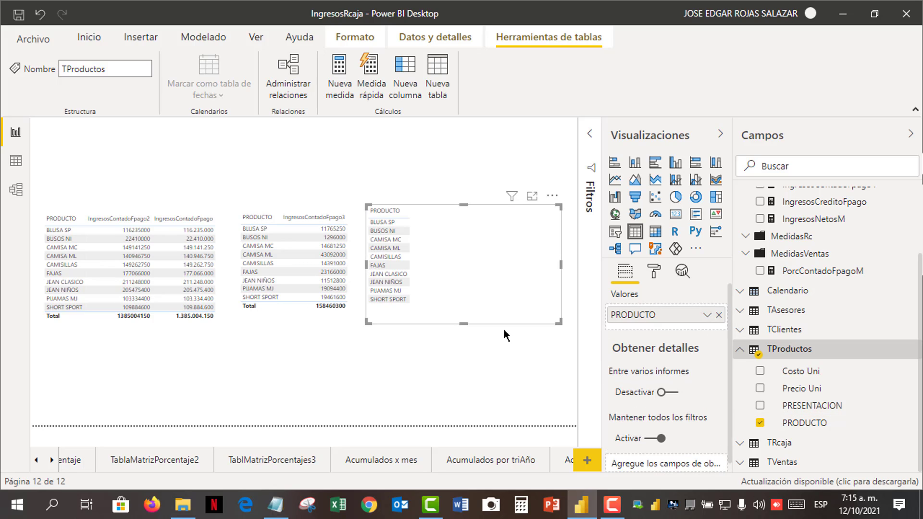
{"action": "scroll", "coordinate": [817, 310], "scroll_direction": "up", "scroll_amount": 3}
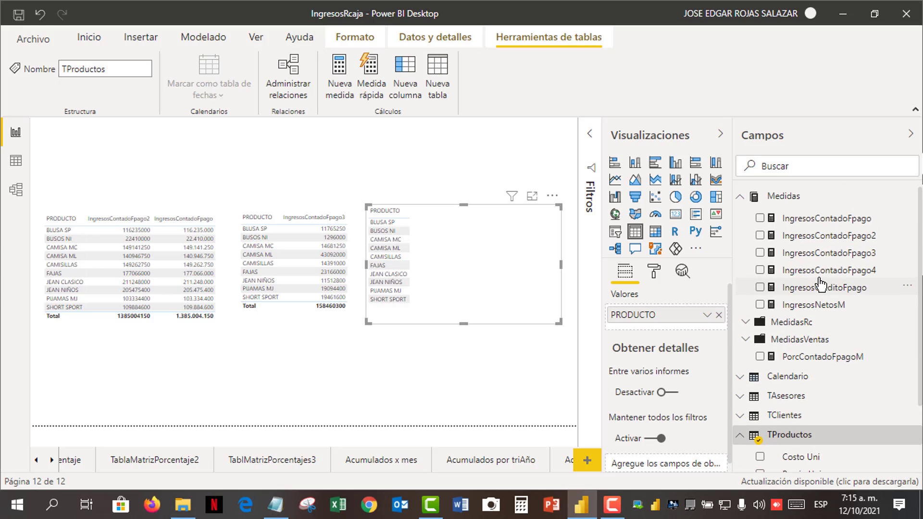
{"action": "scroll", "coordinate": [821, 286], "scroll_direction": "down", "scroll_amount": 3}
{"action": "scroll", "coordinate": [821, 284], "scroll_direction": "up", "scroll_amount": 3}
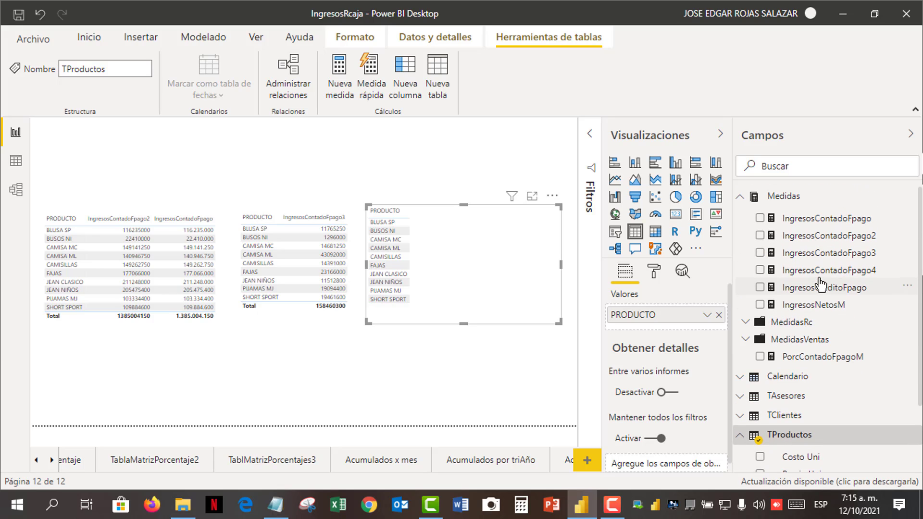
{"action": "left_click", "coordinate": [759, 270]}
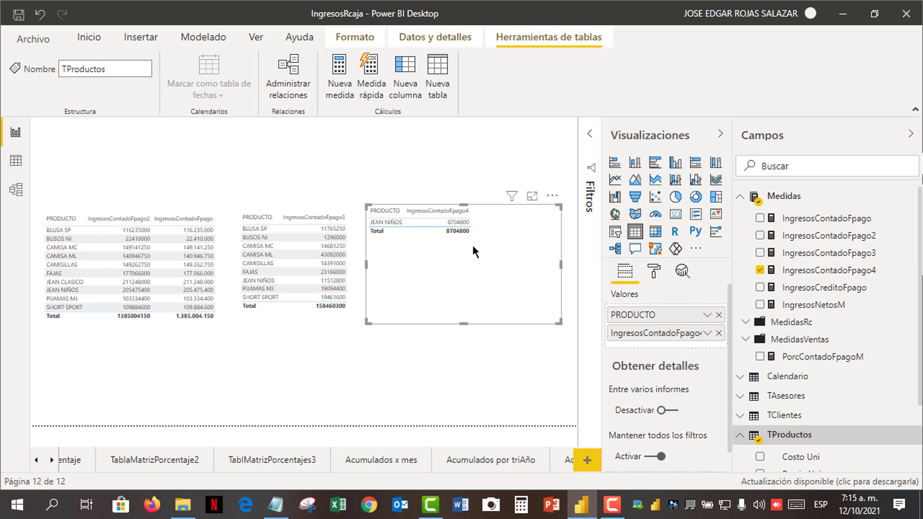
{"action": "left_click", "coordinate": [612, 504]}
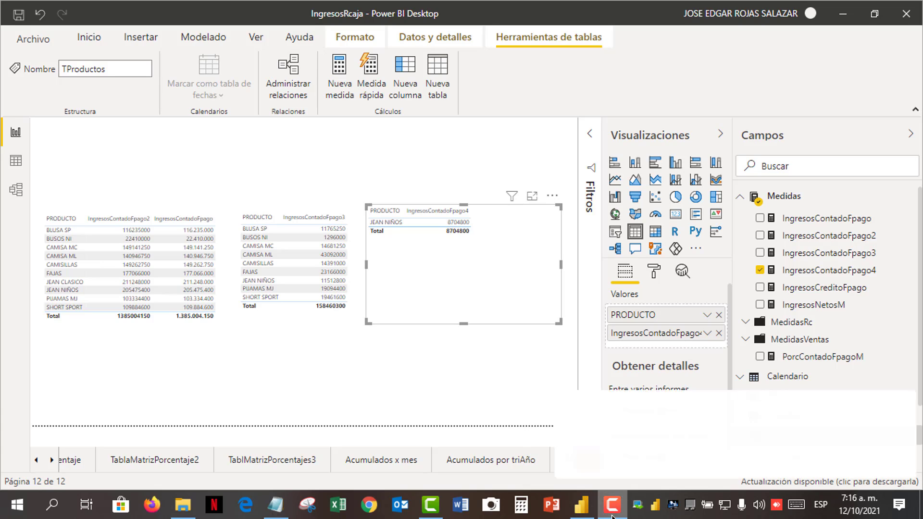